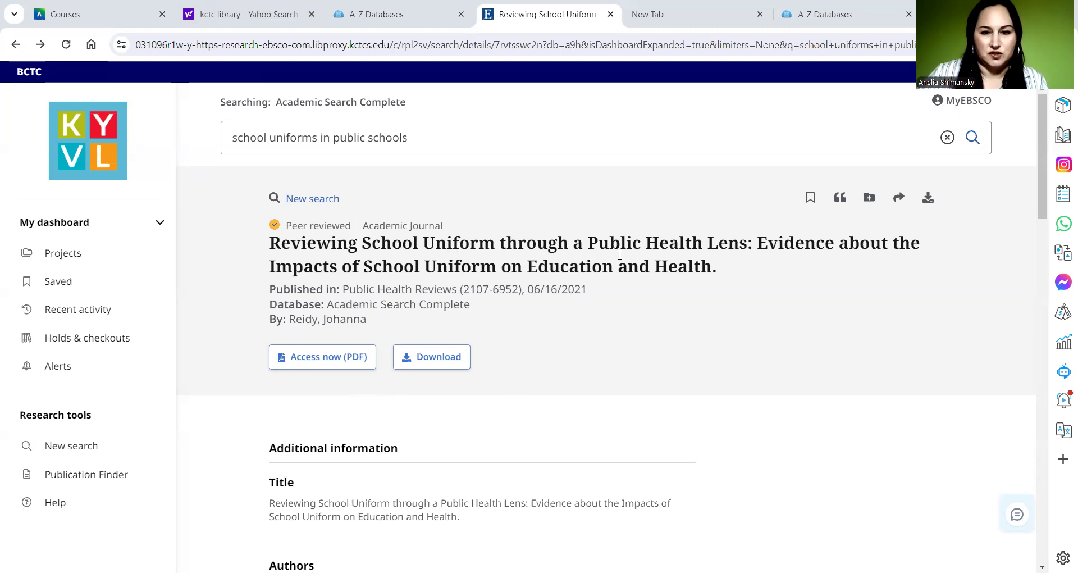
- Examine the school uniform article's record, including its subject terms, keywords and abstract, and open its PDF
{"action": "left_click", "coordinate": [458, 354]}
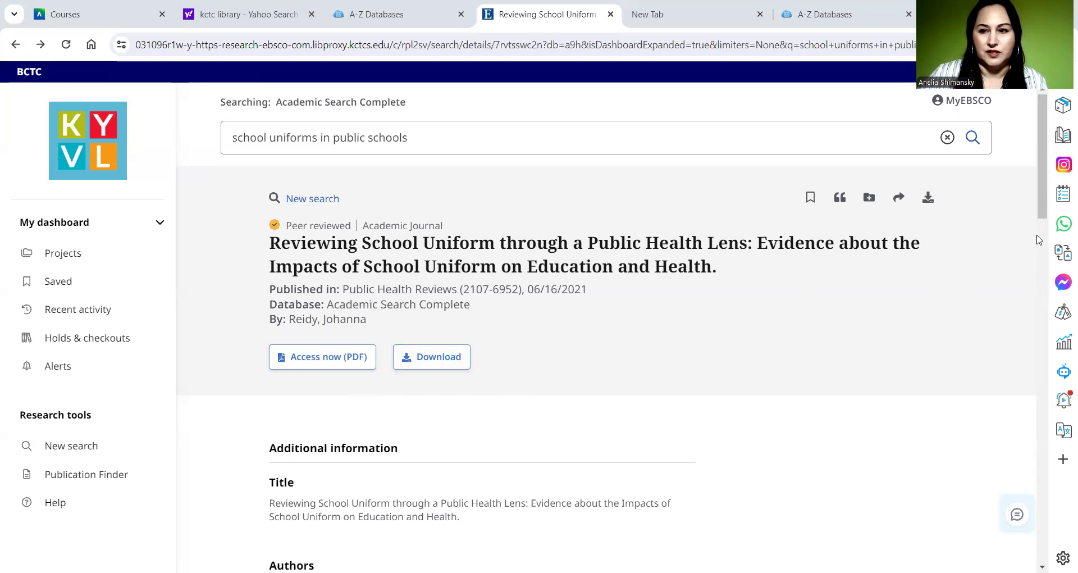
{"action": "scroll", "coordinate": [1032, 259], "scroll_direction": "down", "scroll_amount": 10}
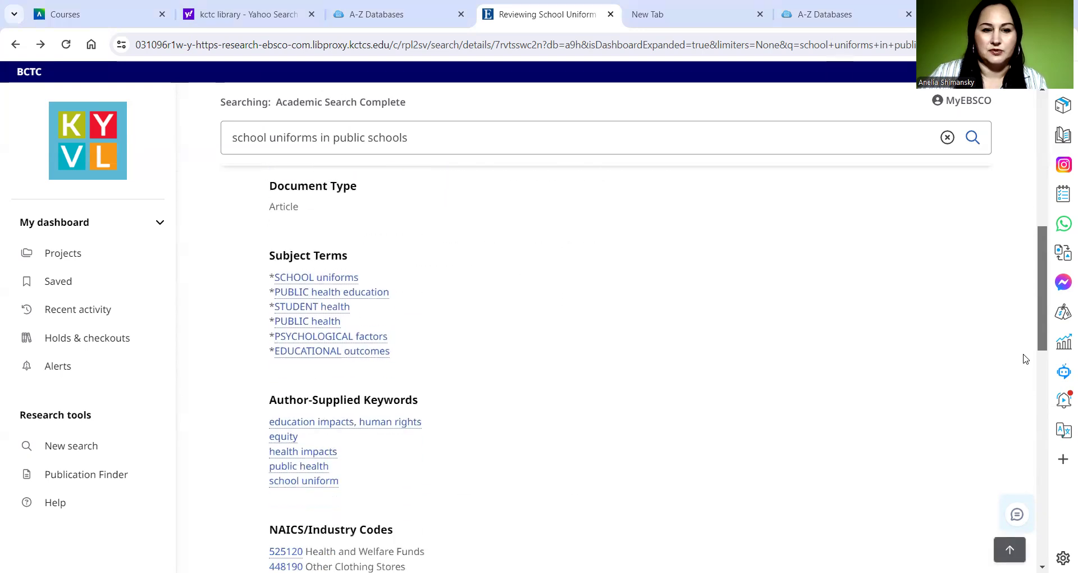
{"action": "scroll", "coordinate": [378, 305], "scroll_direction": "down", "scroll_amount": 6}
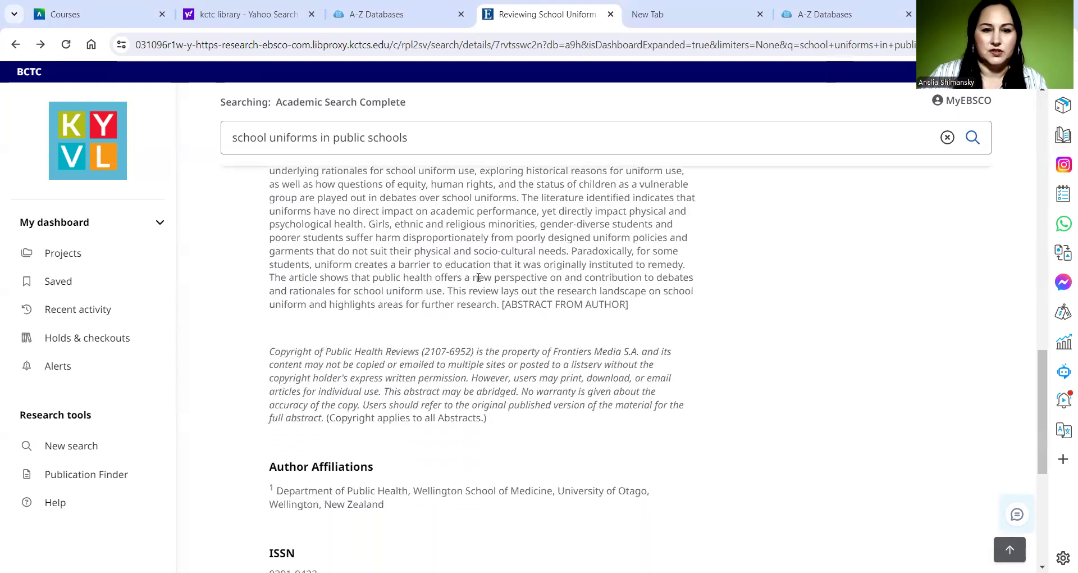
{"action": "scroll", "coordinate": [1044, 382], "scroll_direction": "up", "scroll_amount": 1}
{"action": "scroll", "coordinate": [1046, 347], "scroll_direction": "up", "scroll_amount": 14}
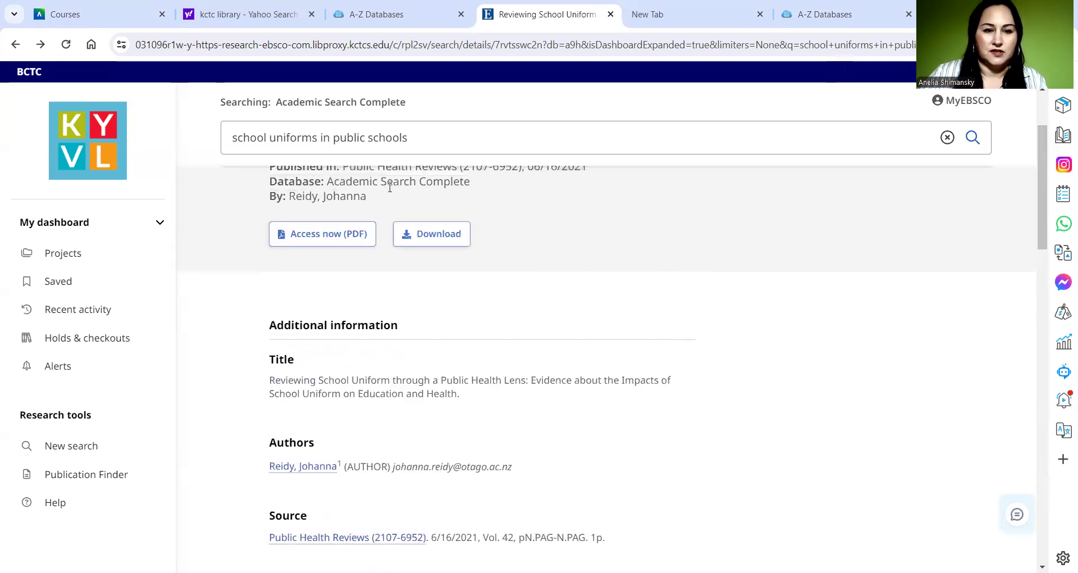
{"action": "left_click", "coordinate": [322, 239]}
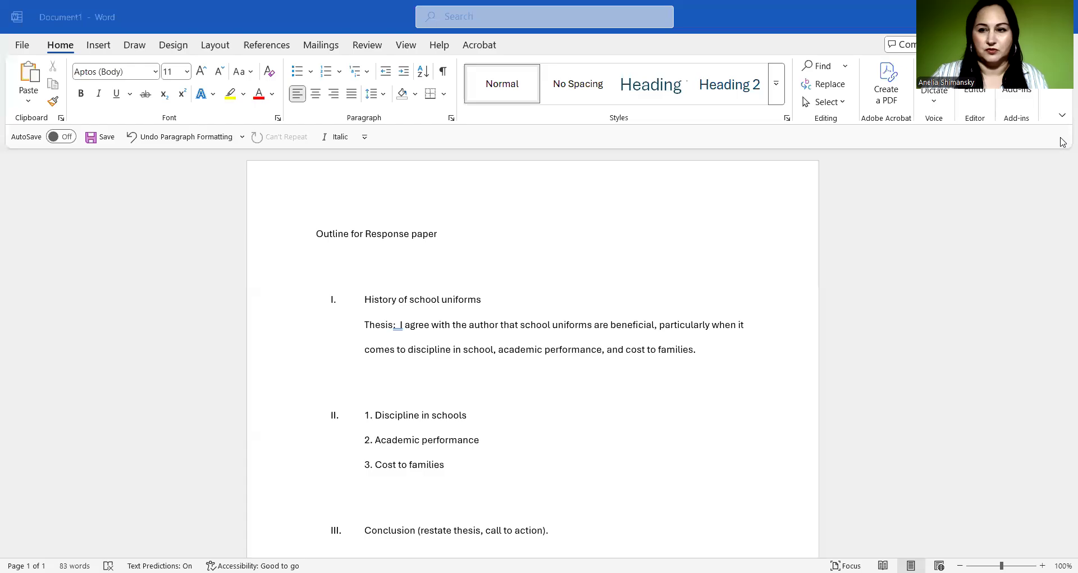
- In the Word outline, cut everything below the title "Outline for Response paper" and start a Roman-numeral list with item I
{"action": "scroll", "coordinate": [1042, 357], "scroll_direction": "down", "scroll_amount": 5}
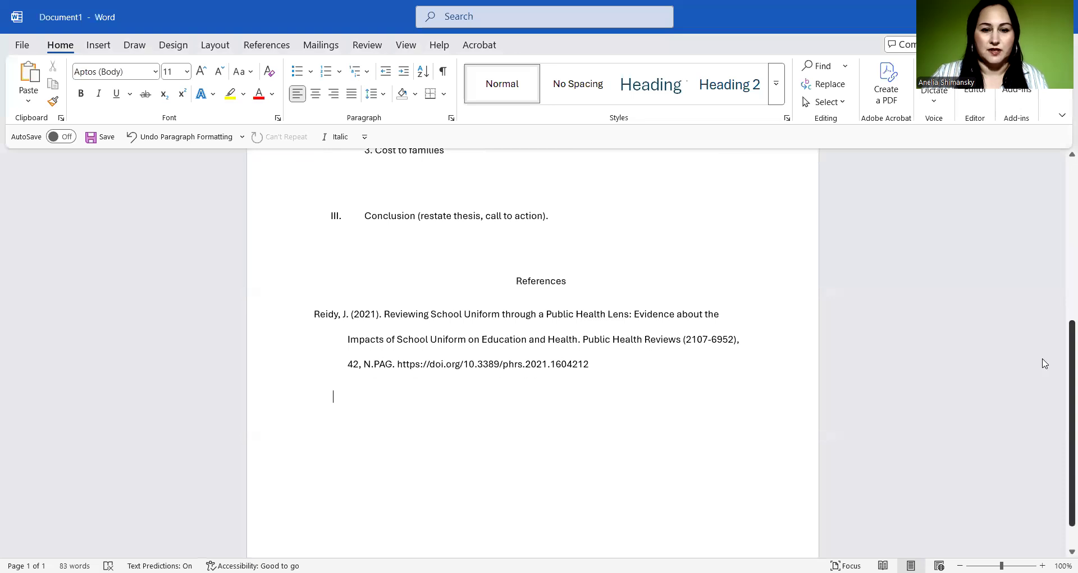
{"action": "scroll", "coordinate": [1061, 308], "scroll_direction": "up", "scroll_amount": 2}
{"action": "left_click_drag", "start_coordinate": [613, 484], "coordinate": [308, 208]}
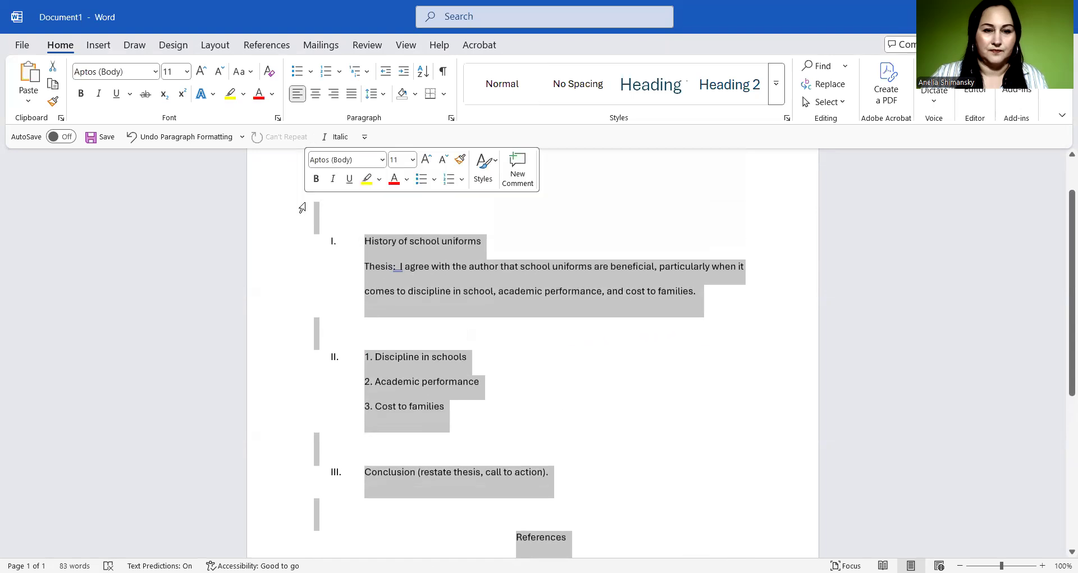
{"action": "right_click", "coordinate": [396, 257]}
{"action": "left_click", "coordinate": [428, 308]}
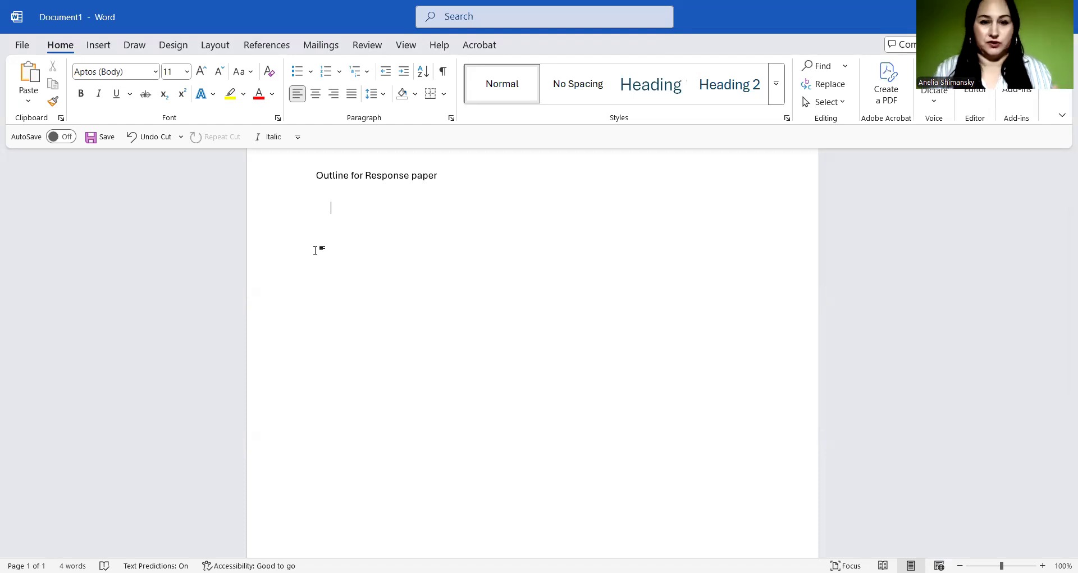
{"action": "type", "text": "I."}
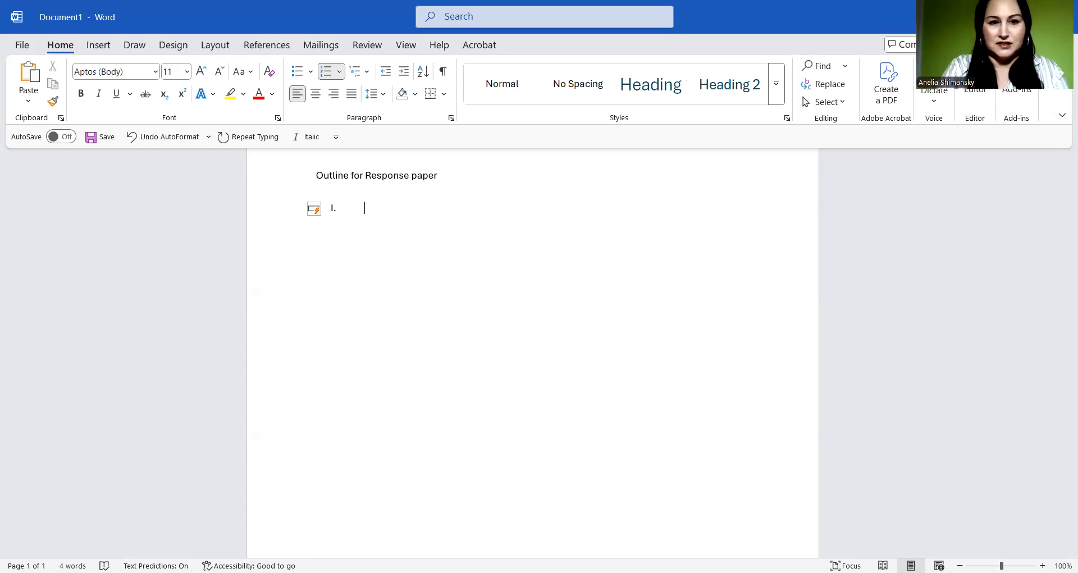
{"action": "type", "text": "Introduction"}
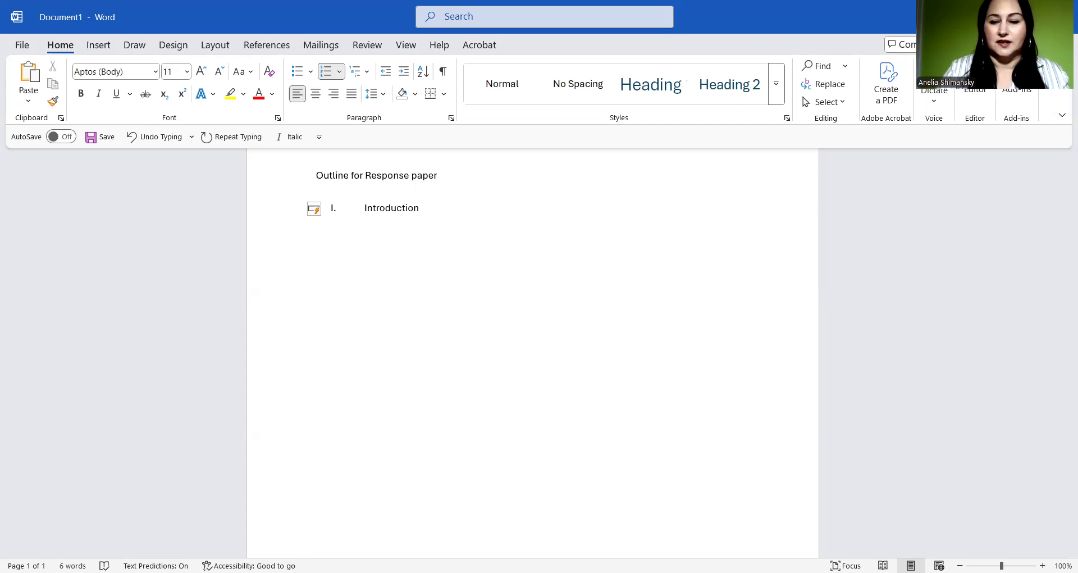
{"action": "key", "text": "BackSpace"}
{"action": "key", "text": "BackSpace"}
{"action": "key", "text": "BackSpace"}
{"action": "key", "text": "BackSpace"}
{"action": "key", "text": "BackSpace"}
{"action": "key", "text": "BackSpace"}
{"action": "key", "text": "BackSpace"}
{"action": "key", "text": "BackSpace"}
{"action": "key", "text": "BackSpace"}
{"action": "key", "text": "BackSpace"}
{"action": "key", "text": "BackSpace"}
{"action": "key", "text": "BackSpace"}
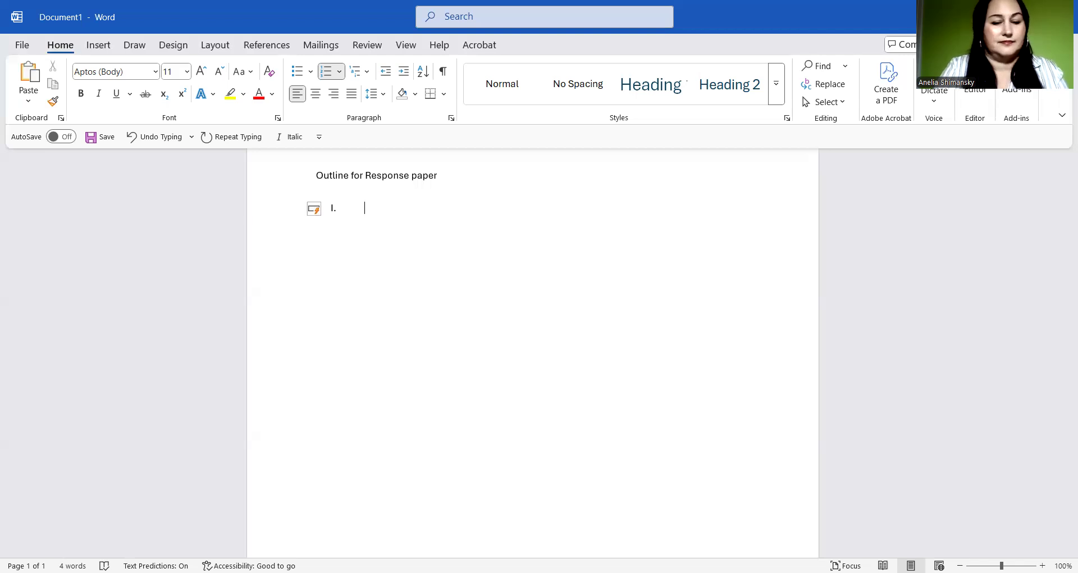
- Enter "History of school uniforms" as the text of item I
{"action": "type", "text": "Hisotry"}
{"action": "key", "text": "BackSpace"}
{"action": "key", "text": "BackSpace"}
{"action": "key", "text": "BackSpace"}
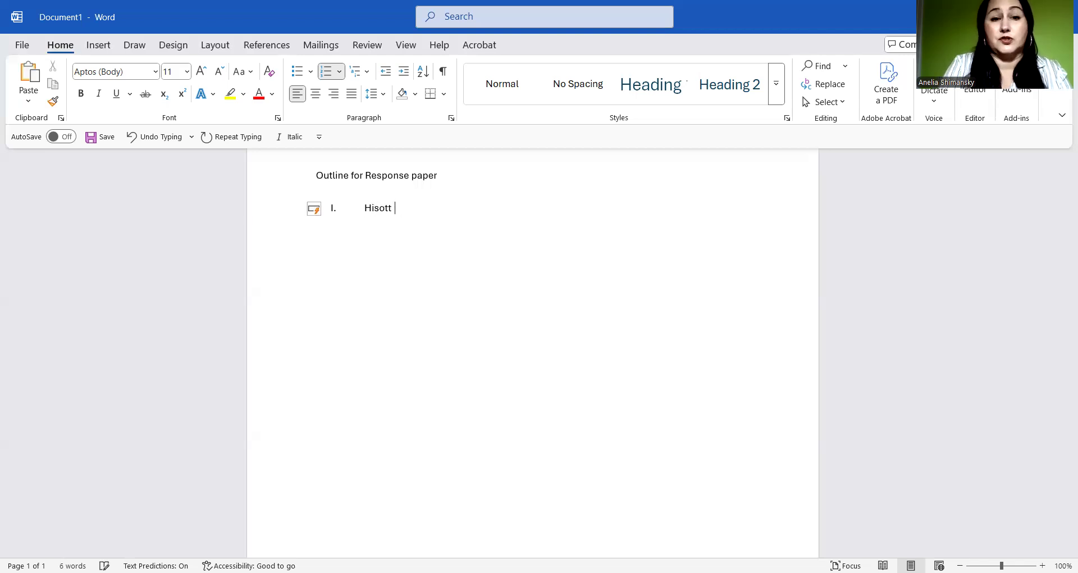
{"action": "key", "text": "BackSpace"}
{"action": "type", "text": "tory of sch"}
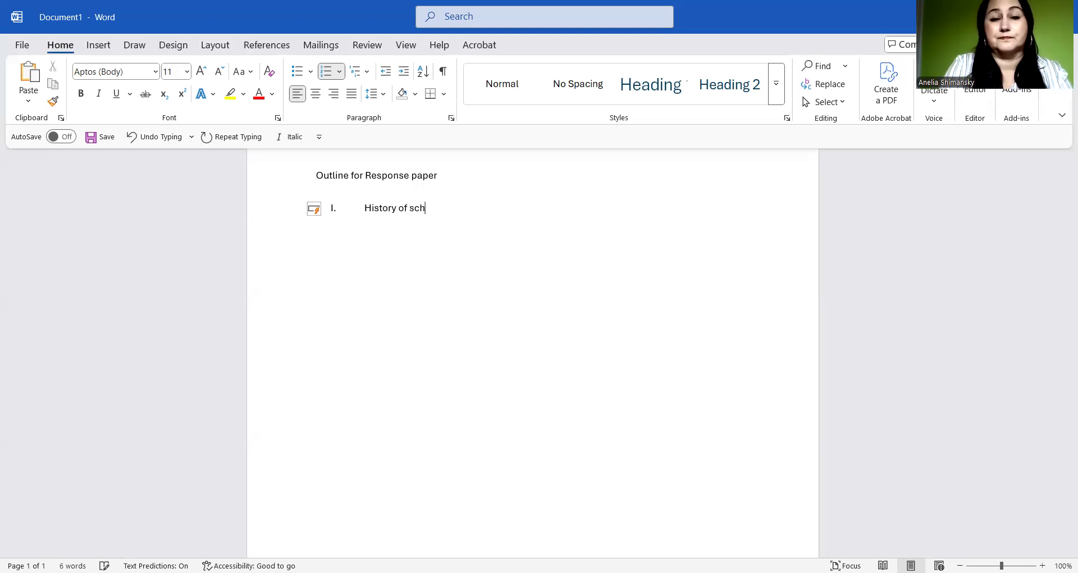
{"action": "type", "text": "ool uniforms"}
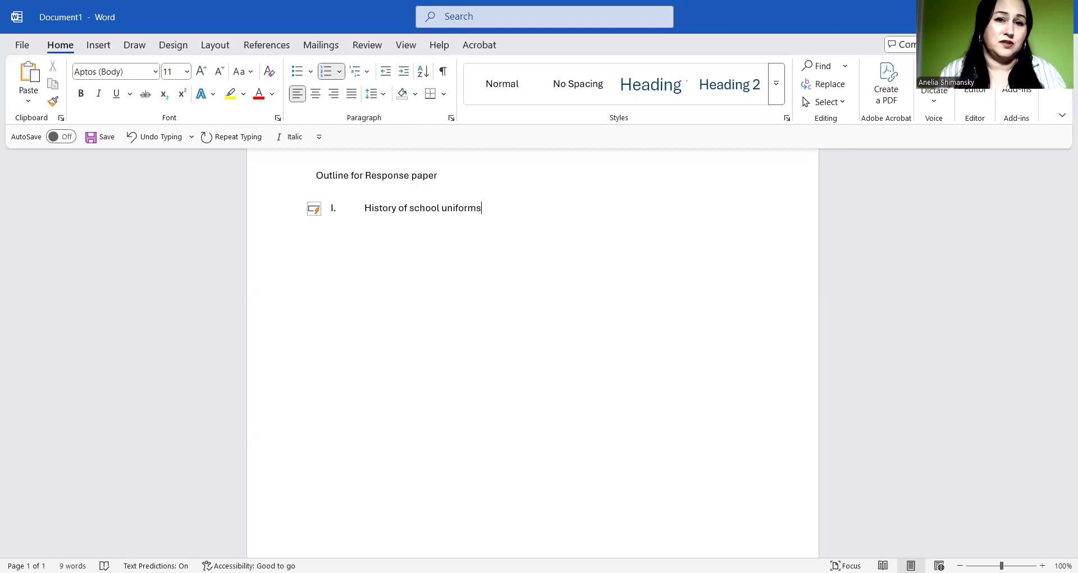
- Add an unnumbered line under item I reading "Thesis: I agree with the author"
{"action": "key", "text": "Return"}
{"action": "key", "text": "BackSpace"}
{"action": "type", "text": "thesis: "}
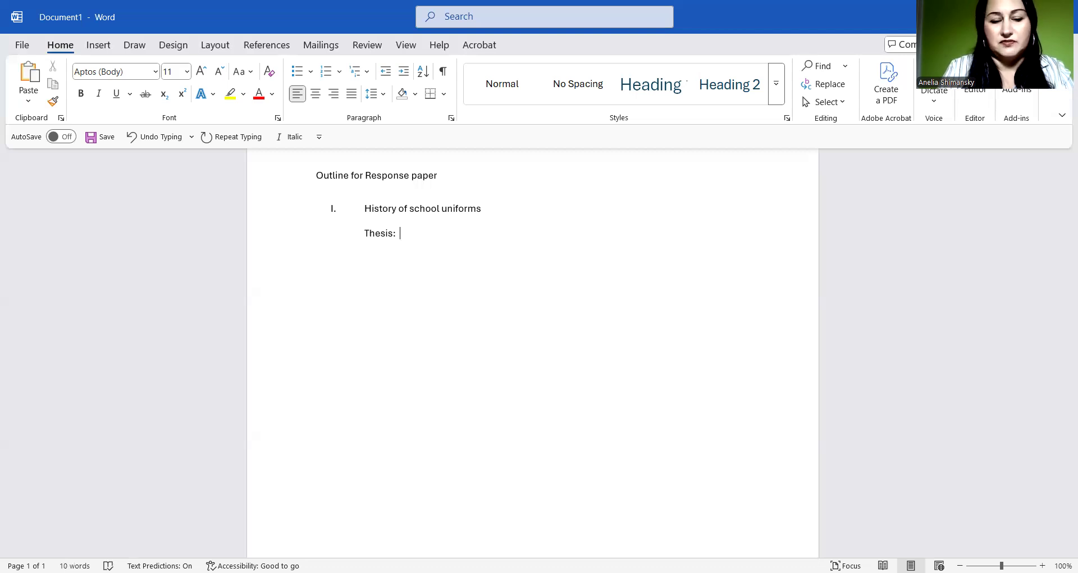
{"action": "type", "text": " I agre"}
{"action": "key", "text": "BackSpace"}
{"action": "type", "text": "ee"}
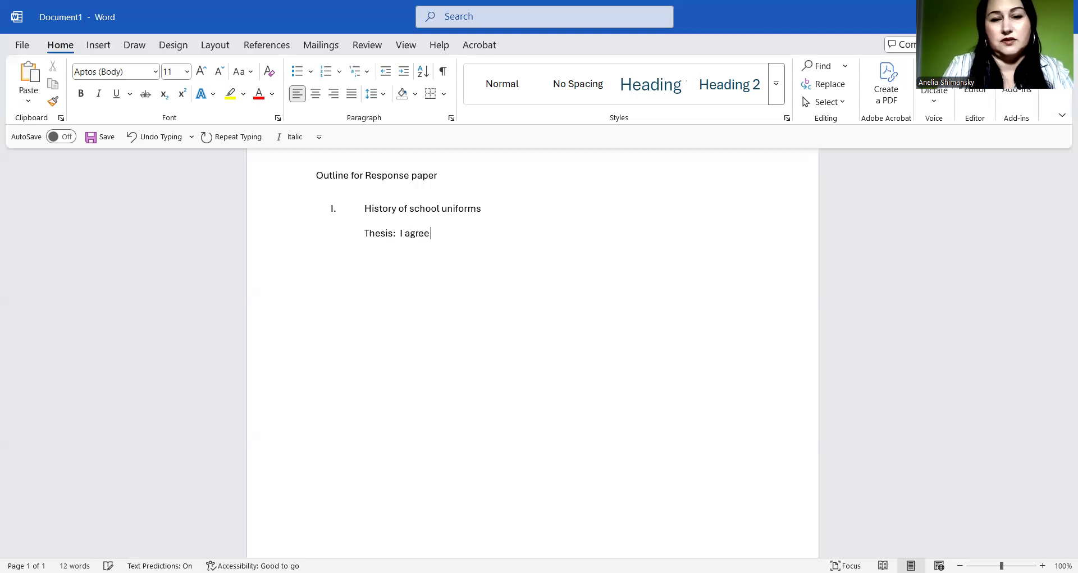
{"action": "type", "text": " with the autho"}
{"action": "key", "text": "BackSpace"}
{"action": "key", "text": "BackSpace"}
{"action": "key", "text": "BackSpace"}
{"action": "key", "text": "BackSpace"}
{"action": "key", "text": "BackSpace"}
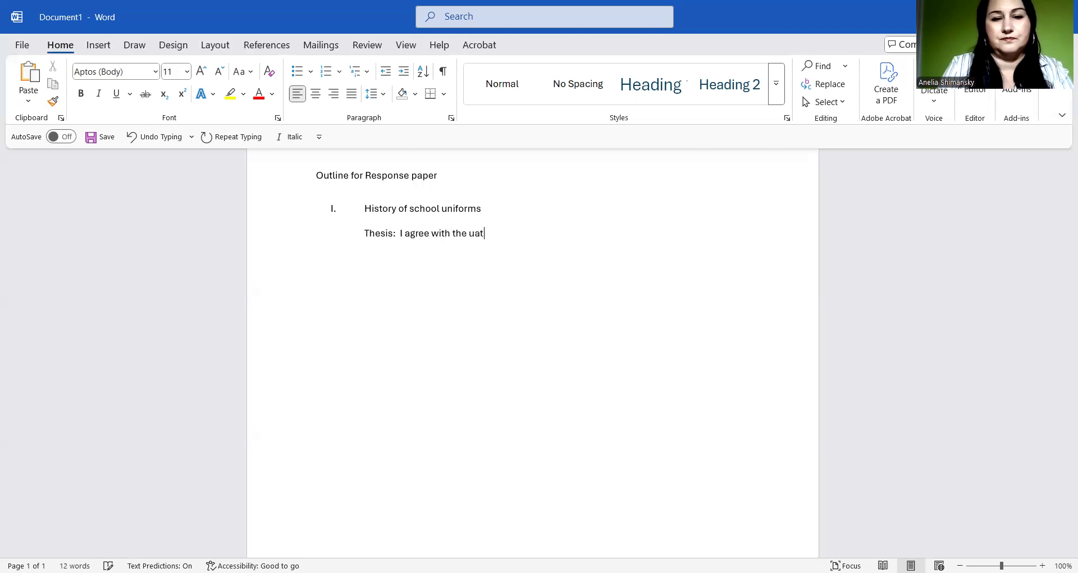
{"action": "type", "text": "author"}
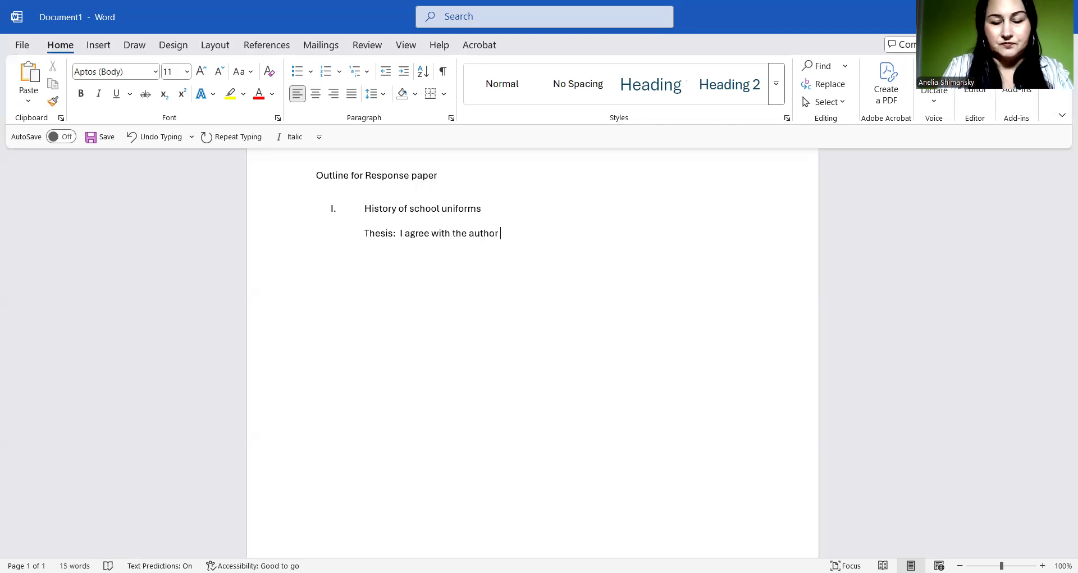
- Continue the thesis sentence with "regarding school uniforms in public schools, particularly"
{"action": "type", "text": " regar"}
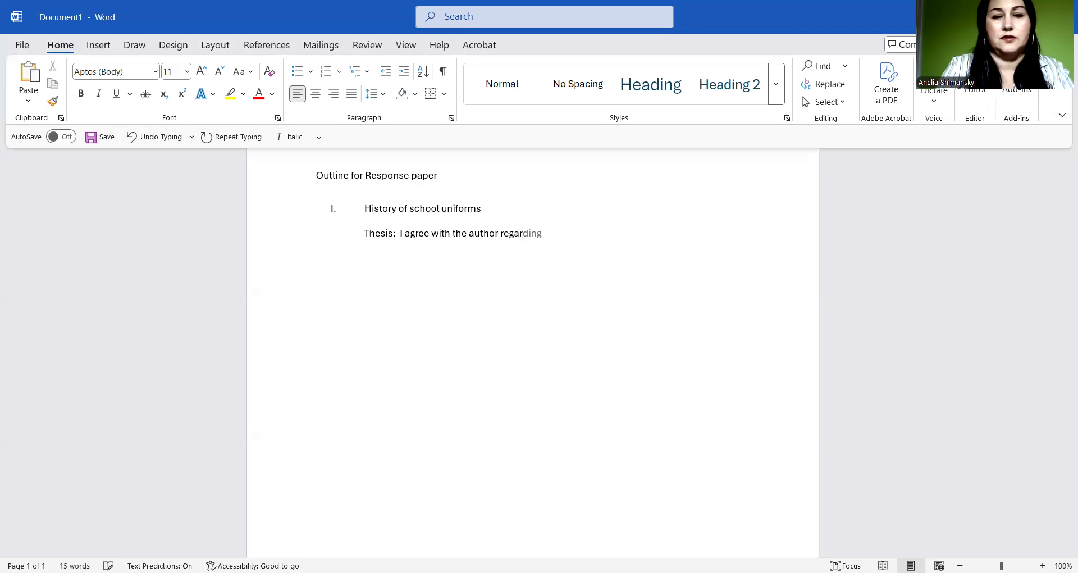
{"action": "type", "text": "ding scho"}
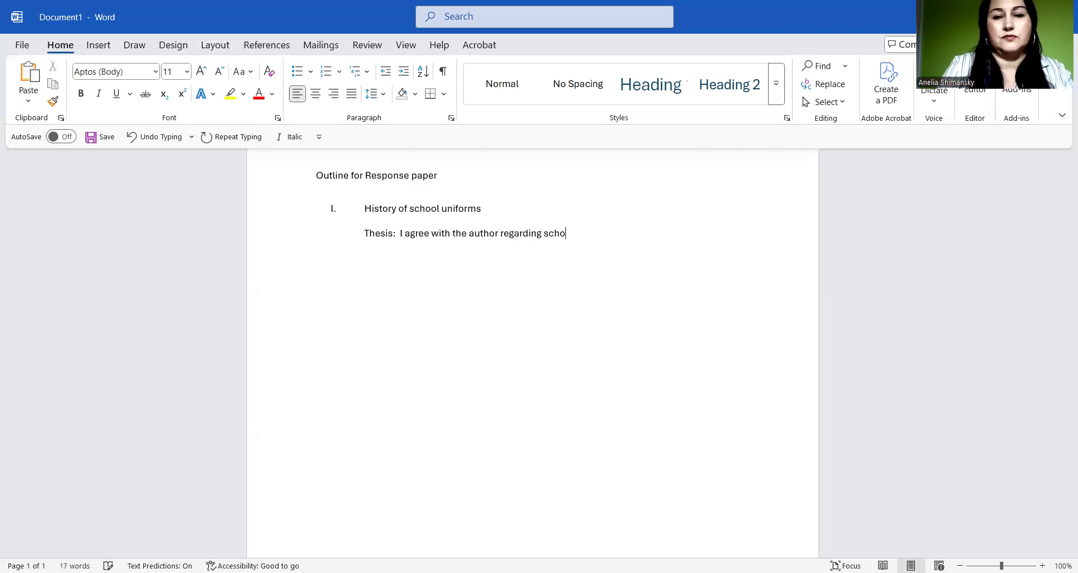
{"action": "type", "text": "ol uniforms i"}
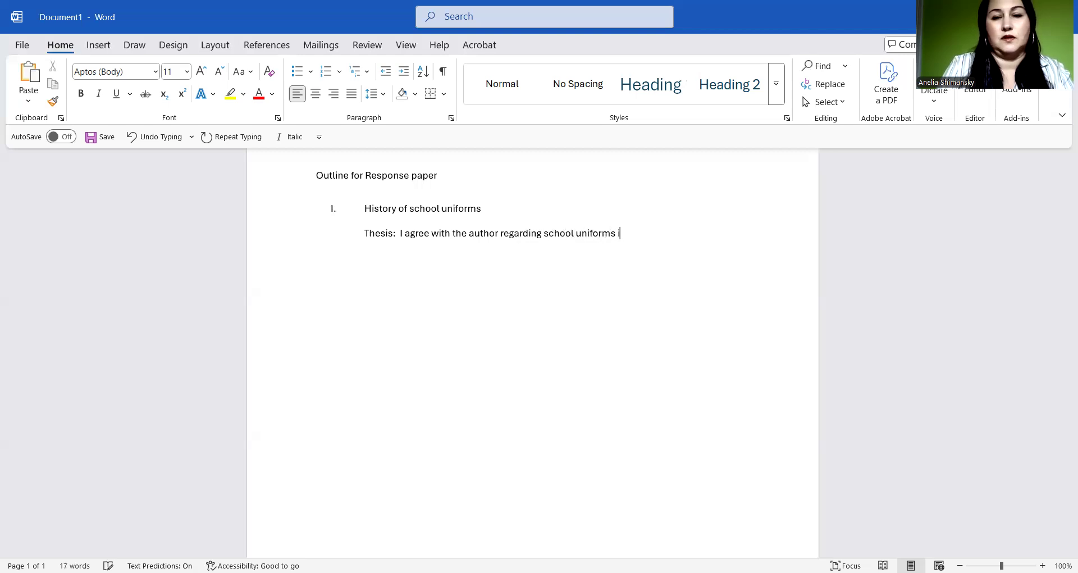
{"action": "type", "text": "n public sch"}
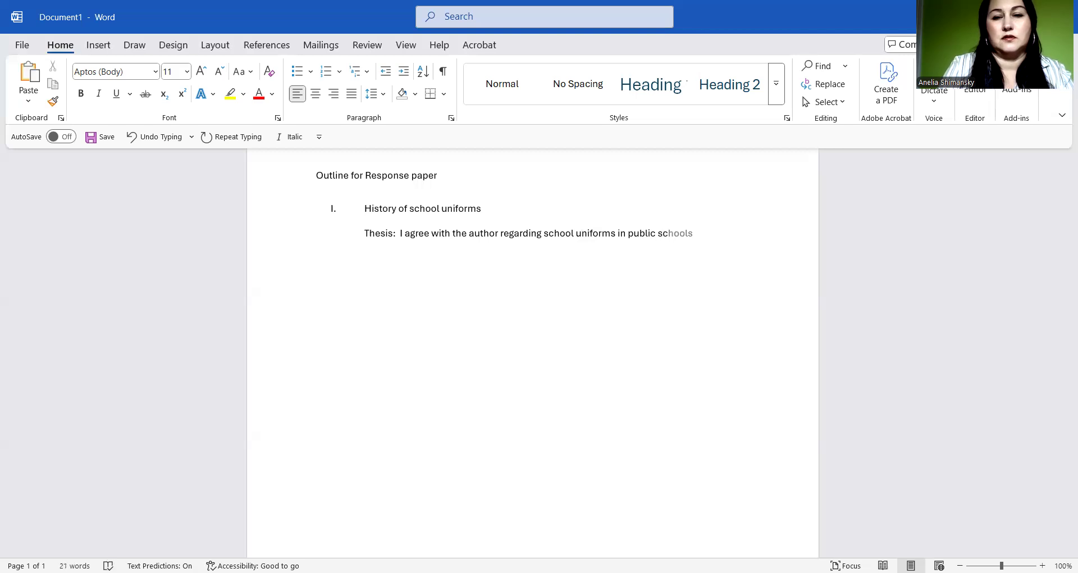
{"action": "type", "text": "ools,"}
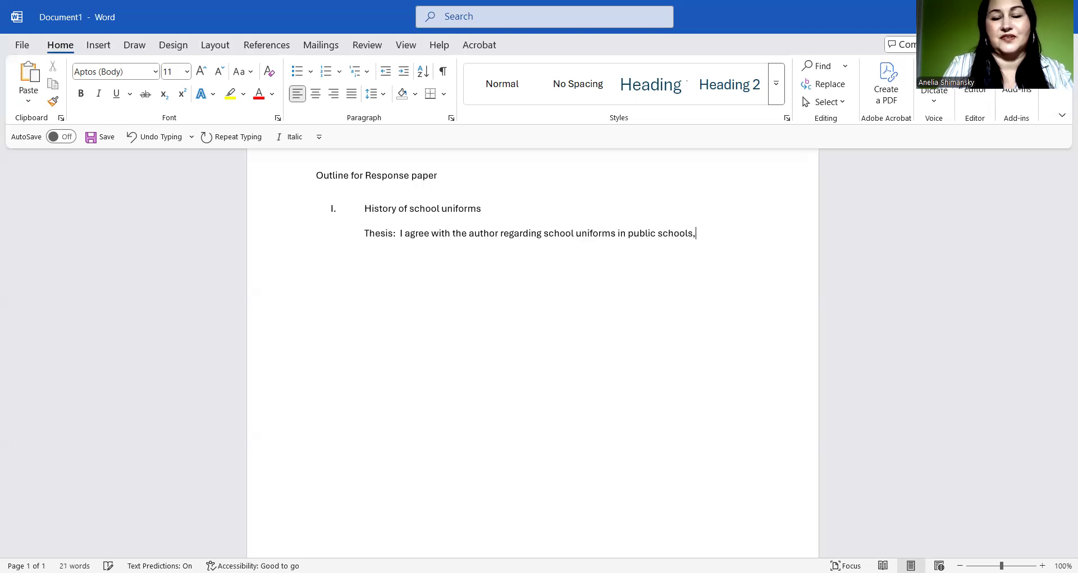
{"action": "type", "text": " particularl"}
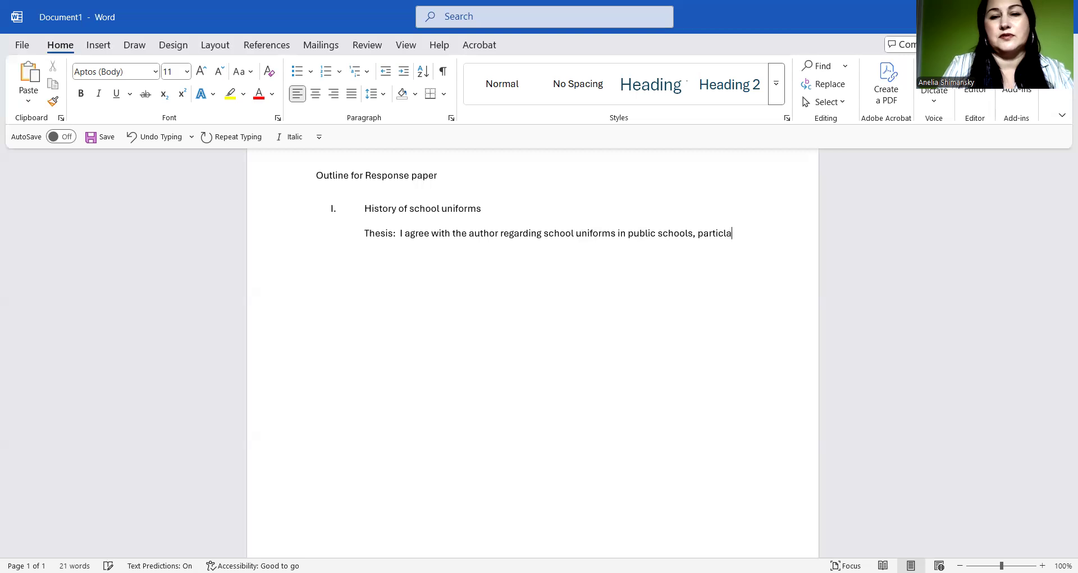
{"action": "type", "text": "y "}
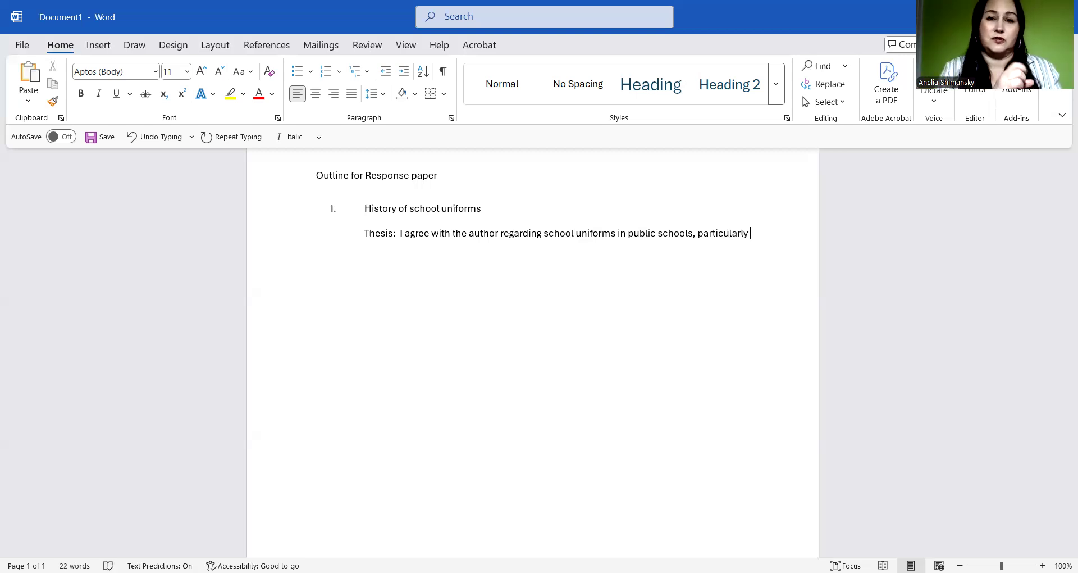
- Extend the thesis sentence with "when it comes to"
{"action": "type", "text": "w"}
{"action": "left_click", "coordinate": [365, 234]}
{"action": "type", "text": "hen it co"}
{"action": "key", "text": "BackSpace"}
{"action": "key", "text": "BackSpace"}
{"action": "key", "text": "BackSpace"}
{"action": "key", "text": "BackSpace"}
{"action": "key", "text": "BackSpace"}
{"action": "key", "text": "BackSpace"}
{"action": "key", "text": "BackSpace"}
{"action": "key", "text": "BackSpace"}
{"action": "key", "text": "BackSpace"}
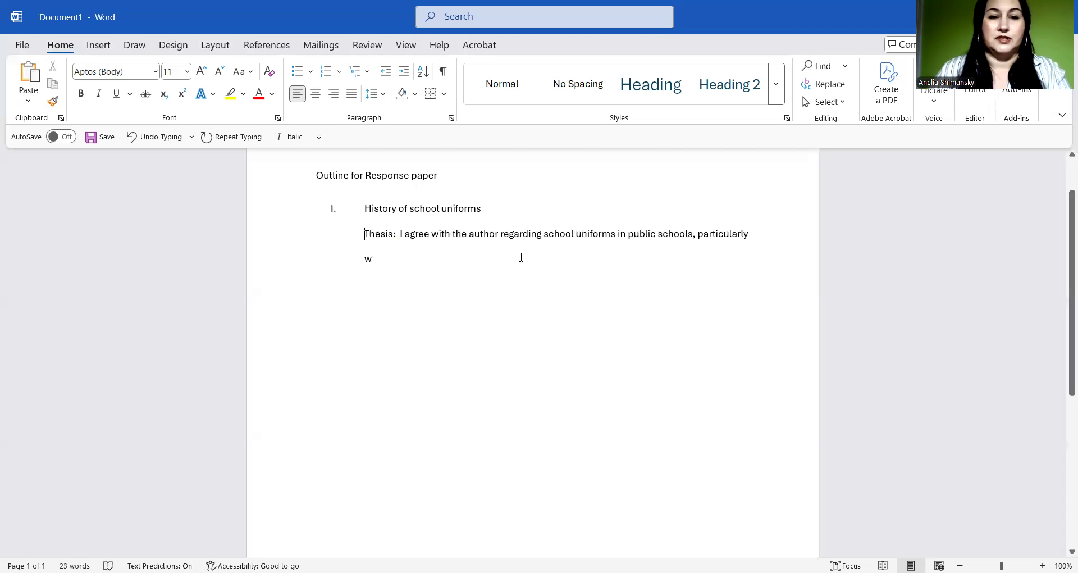
{"action": "type", "text": "hen it come"}
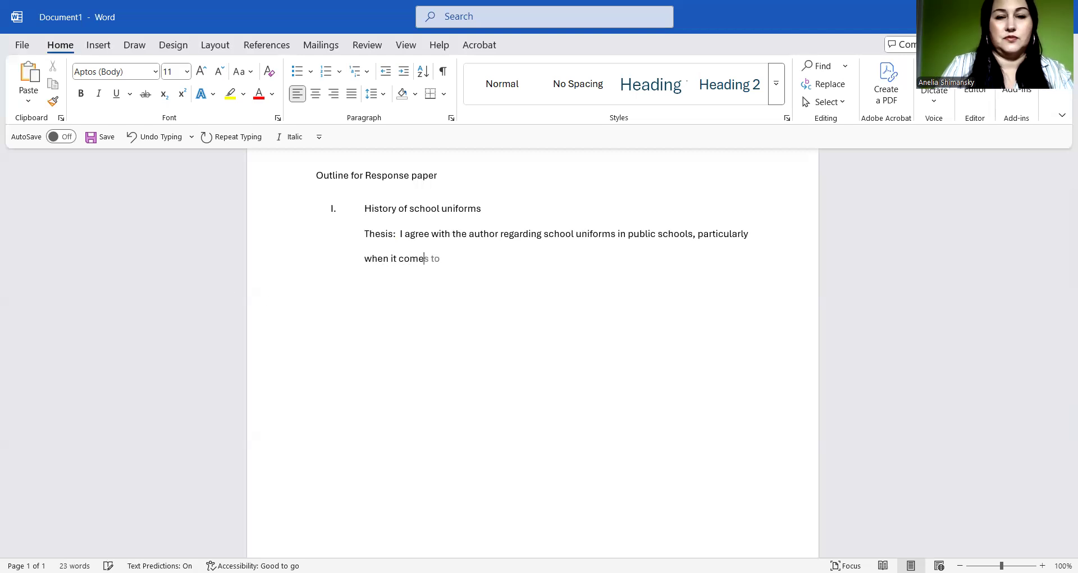
{"action": "key", "text": "BackSpace"}
{"action": "type", "text": "s to"}
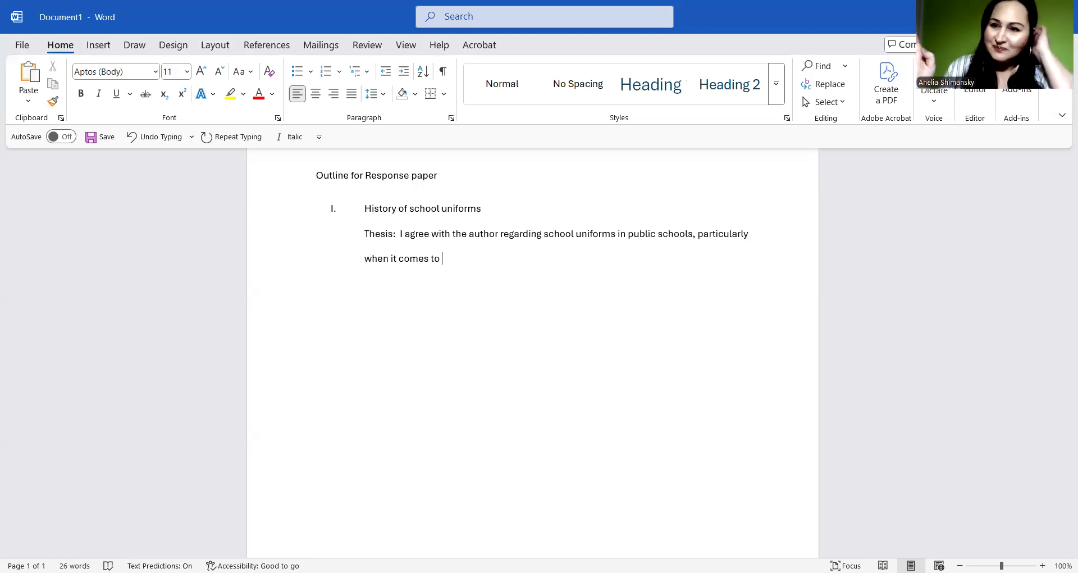
- Add "discipline in school," to the thesis, using the spelling suggestion to correct "disclipline"
{"action": "type", "text": "disclipline in school."}
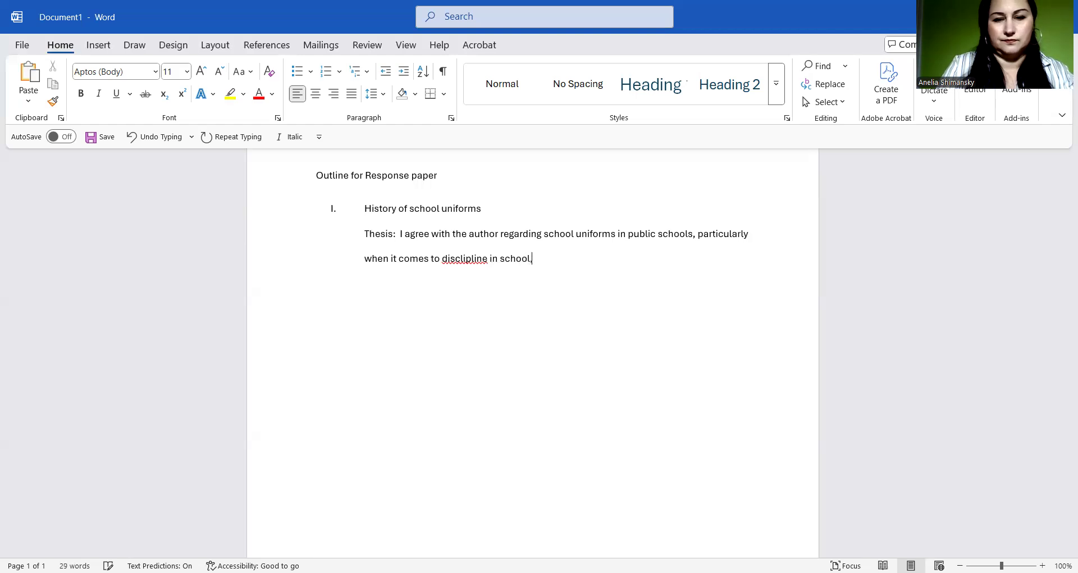
{"action": "left_click", "coordinate": [478, 258]}
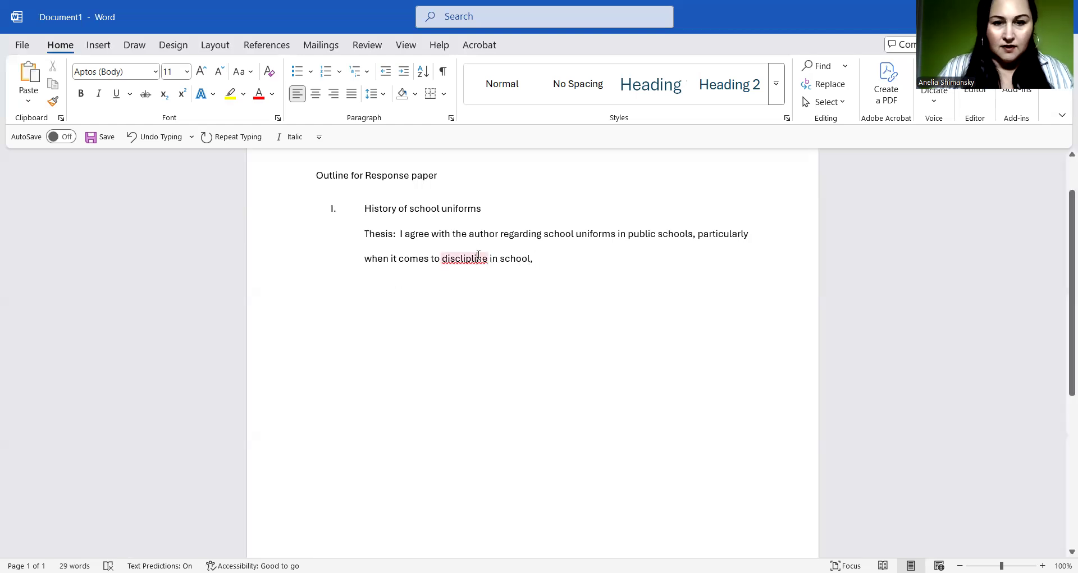
{"action": "right_click", "coordinate": [478, 258]}
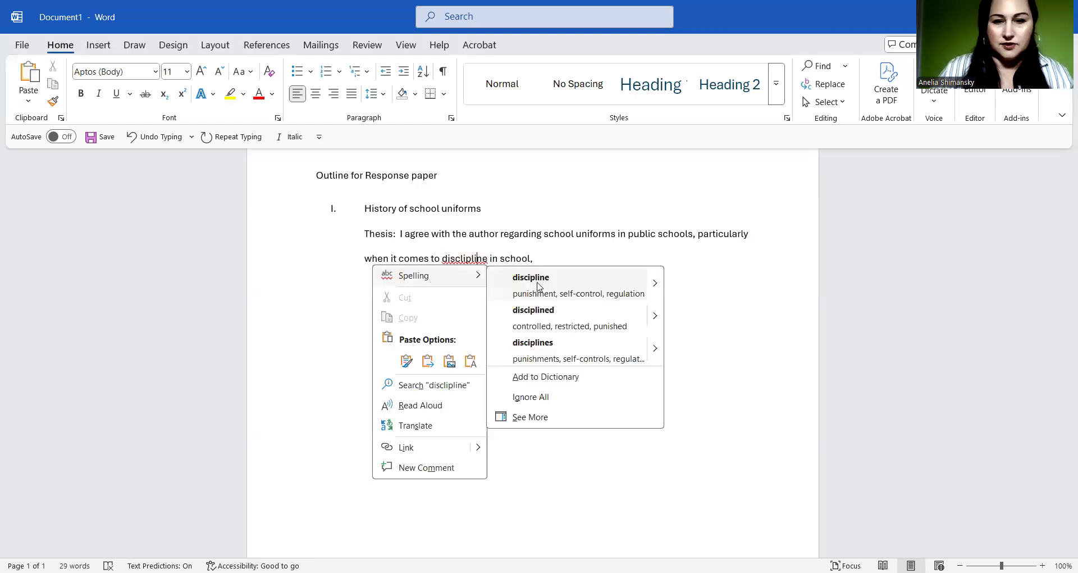
{"action": "left_click", "coordinate": [537, 284]}
- Finish the thesis sentence with "academic performance, and cost to families."
{"action": "left_click", "coordinate": [545, 257]}
{"action": "type", "text": "acad"}
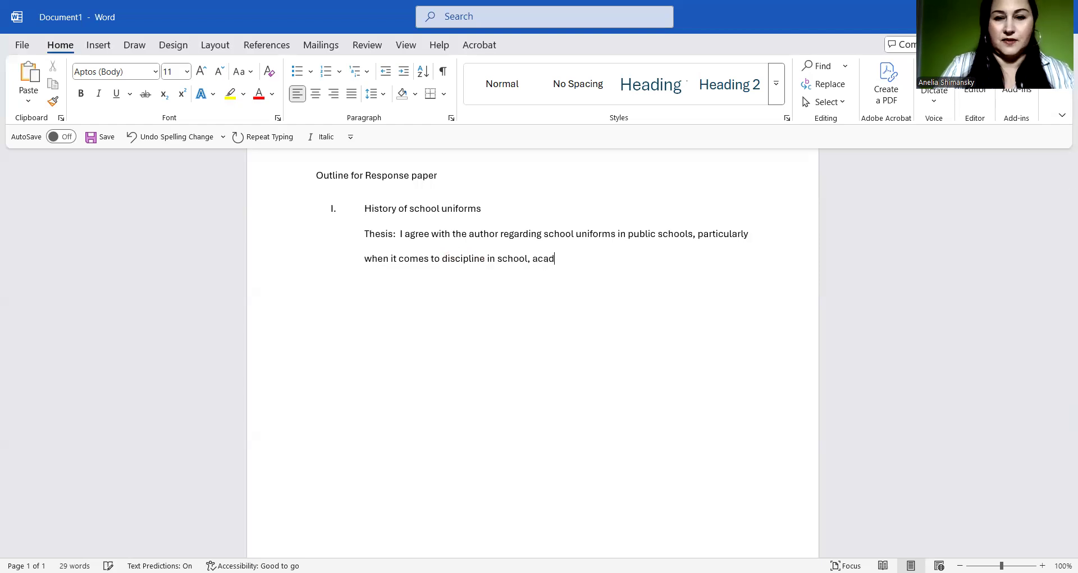
{"action": "type", "text": "emic performanc"}
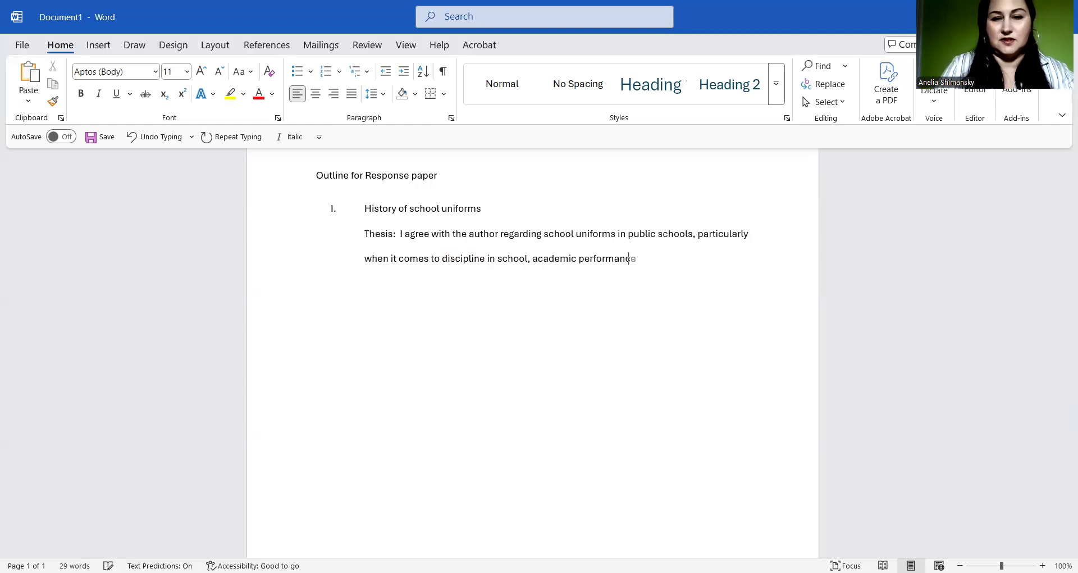
{"action": "type", "text": "e, and"}
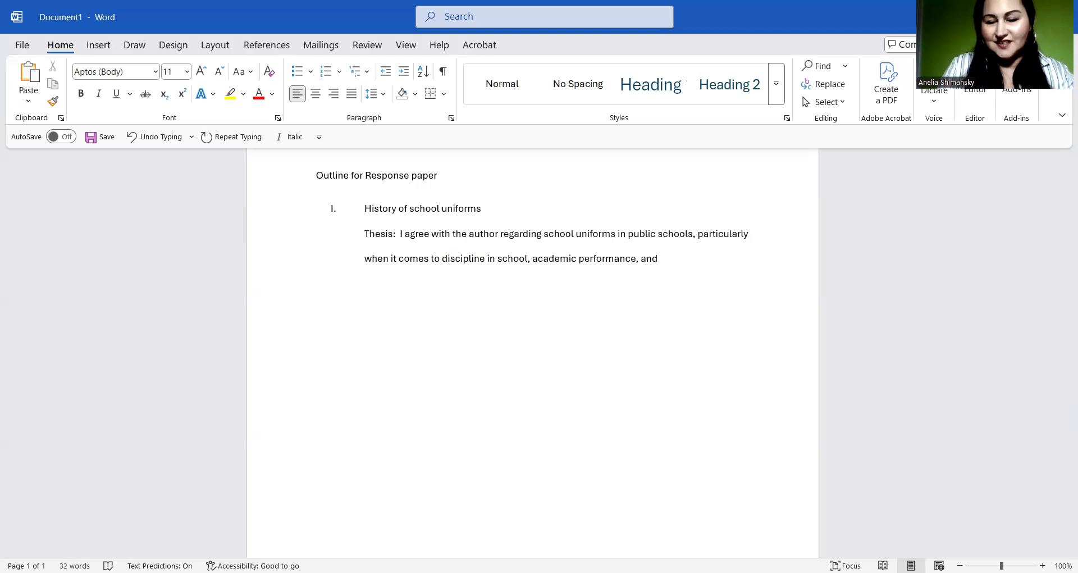
{"action": "type", "text": " cost to families."}
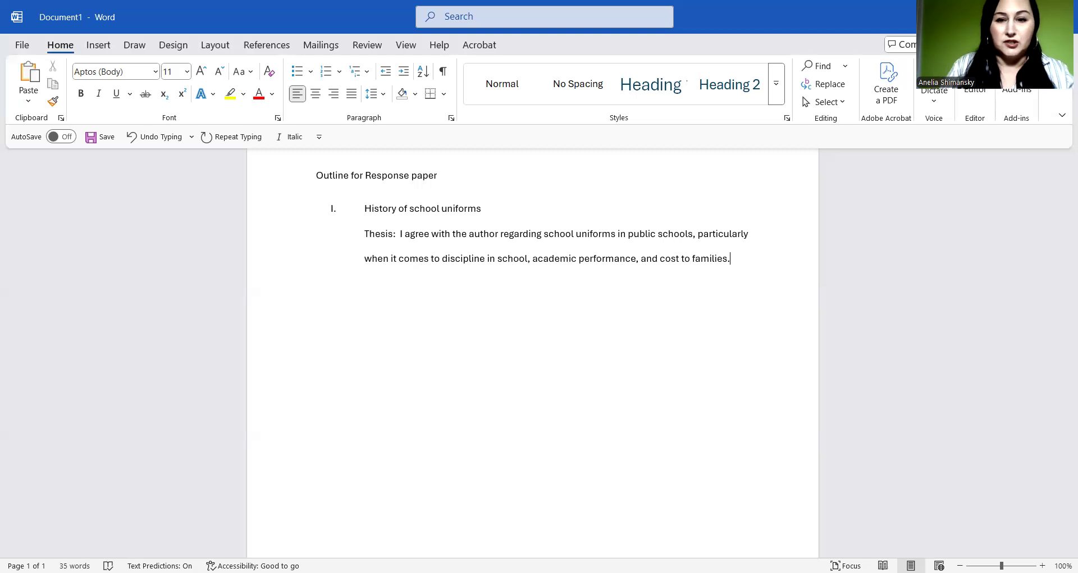
- Add section II below the thesis with "1. Discipline in school" as its first point
{"action": "key", "text": "Return"}
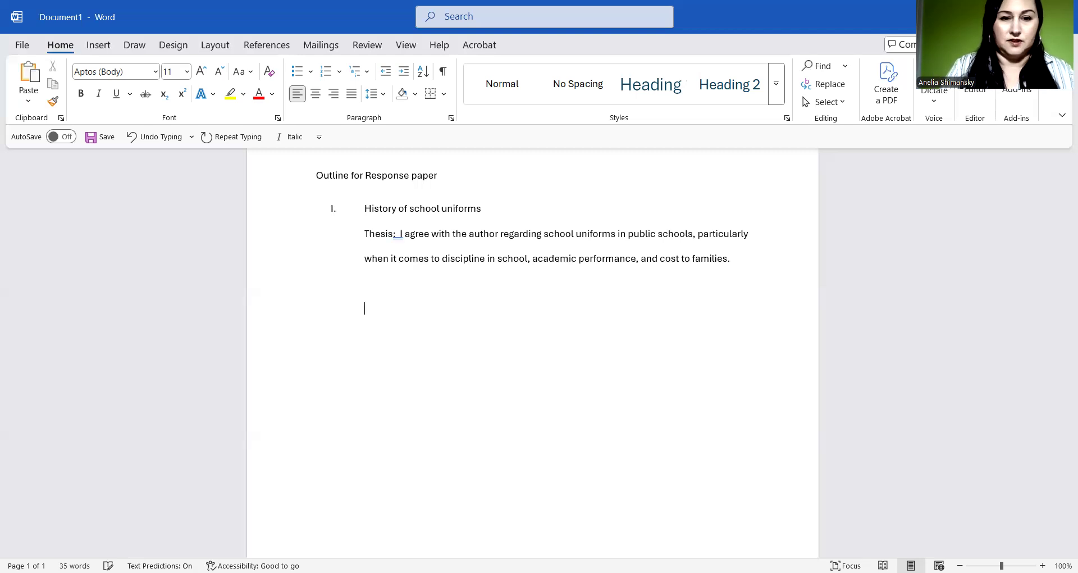
{"action": "type", "text": "II."}
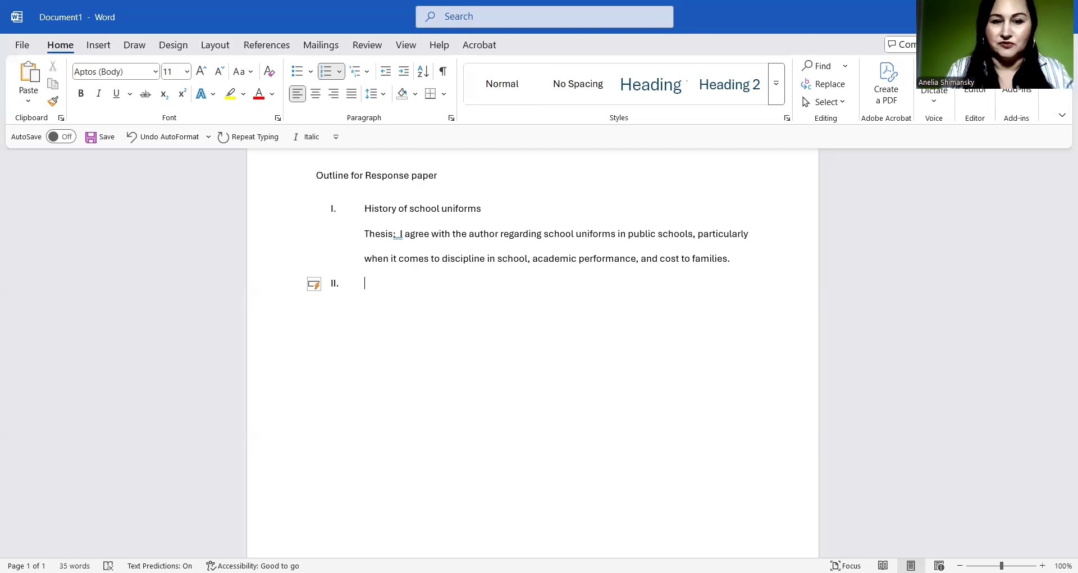
{"action": "type", "text": "1."}
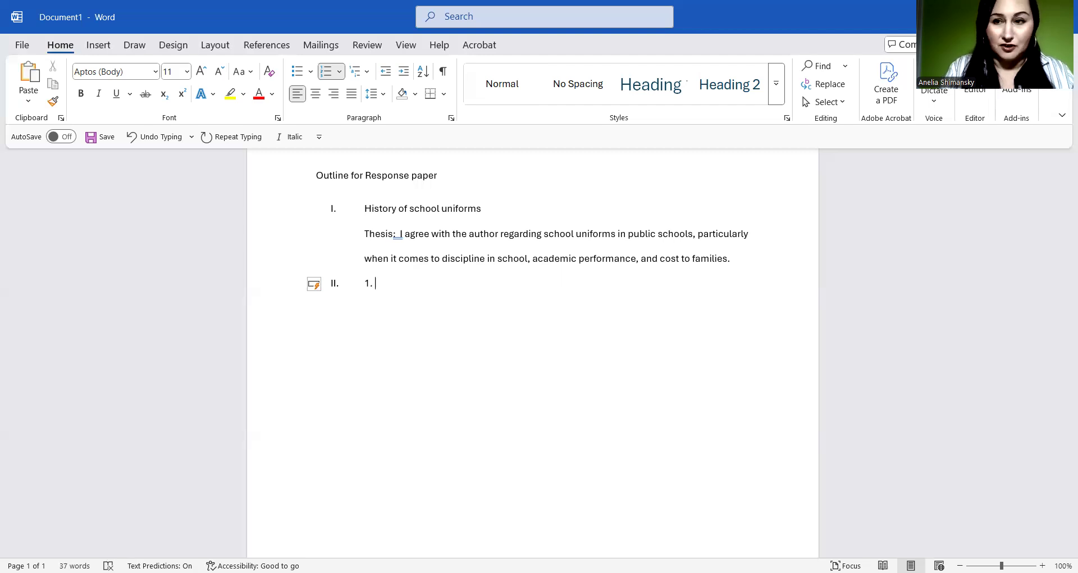
{"action": "type", "text": " discipl"}
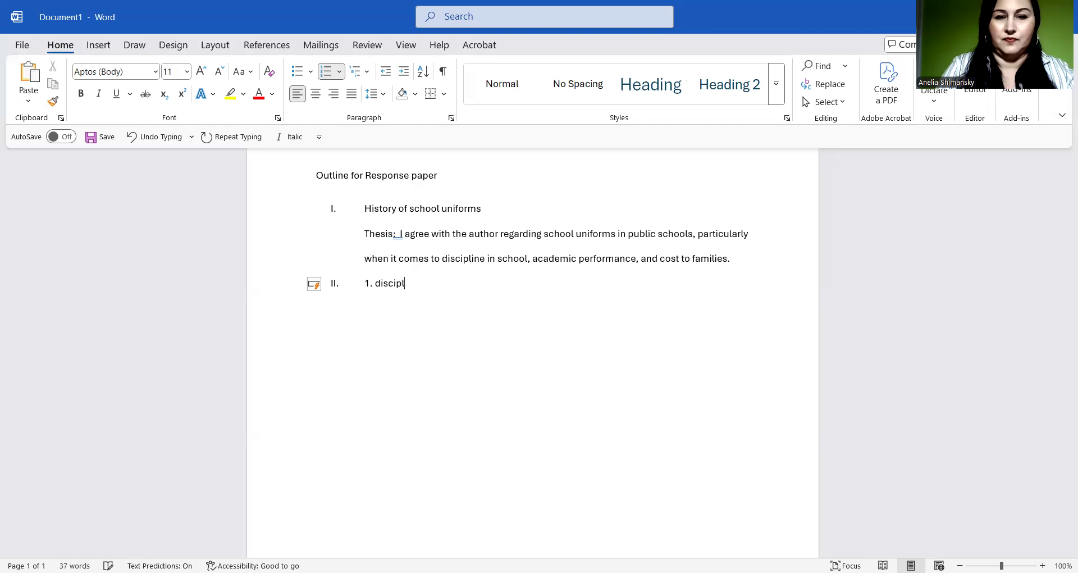
{"action": "type", "text": "ine in school"}
- Add "2. Academic performance" on an unnumbered line under the first point of section II
{"action": "key", "text": "Return"}
{"action": "key", "text": "BackSpace"}
{"action": "type", "text": "2"}
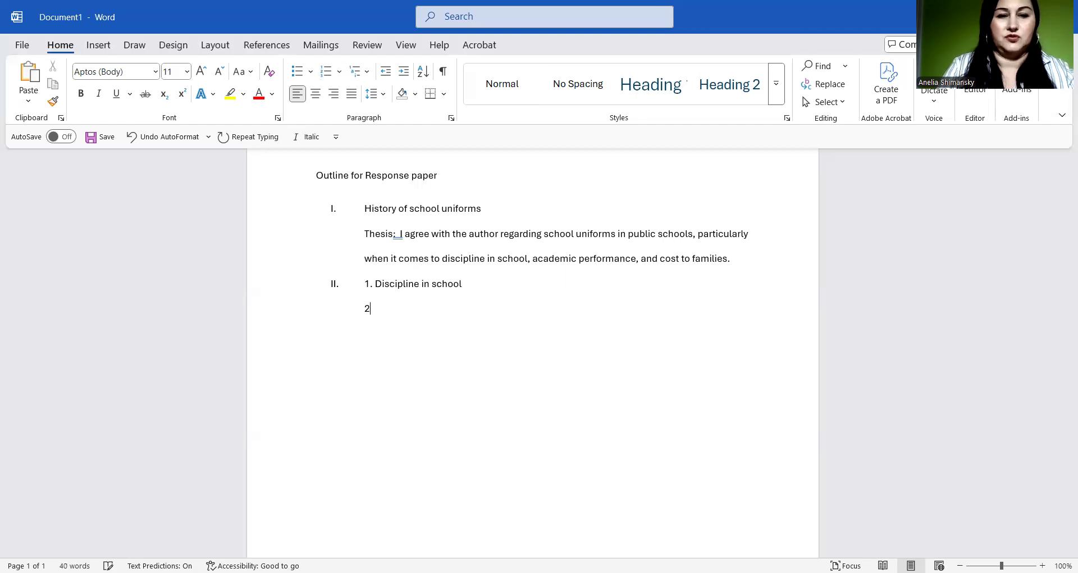
{"action": "type", "text": ". Academic P"}
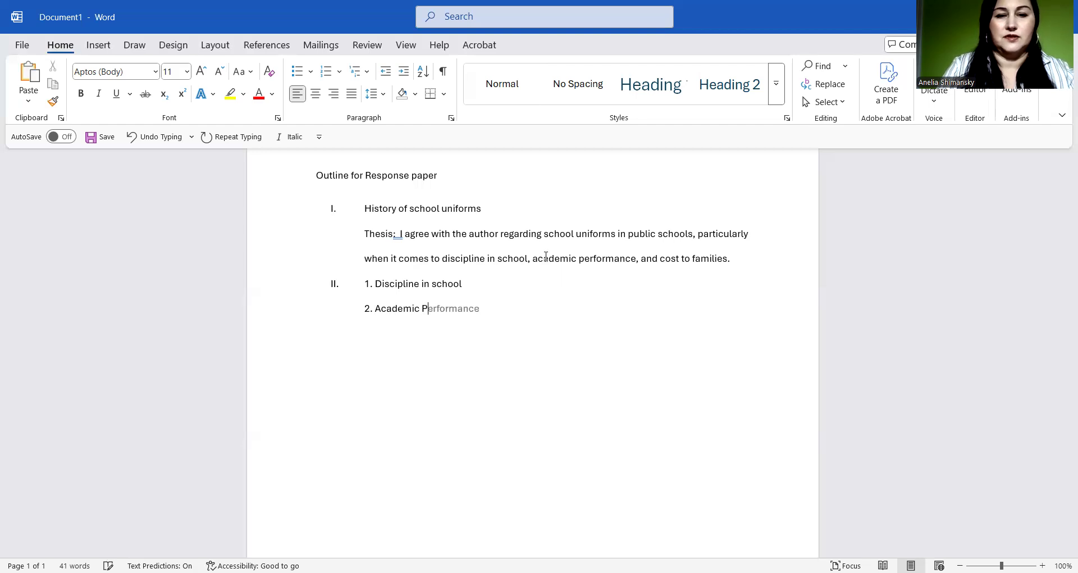
{"action": "key", "text": "BackSpace"}
{"action": "type", "text": "perfomran"}
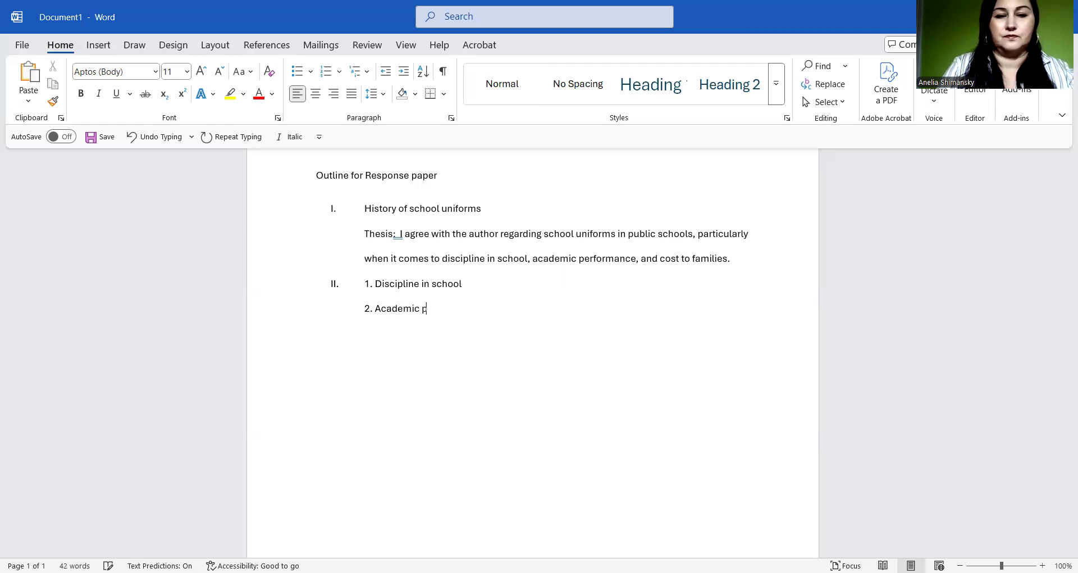
{"action": "key", "text": "BackSpace"}
{"action": "type", "text": "rmance"}
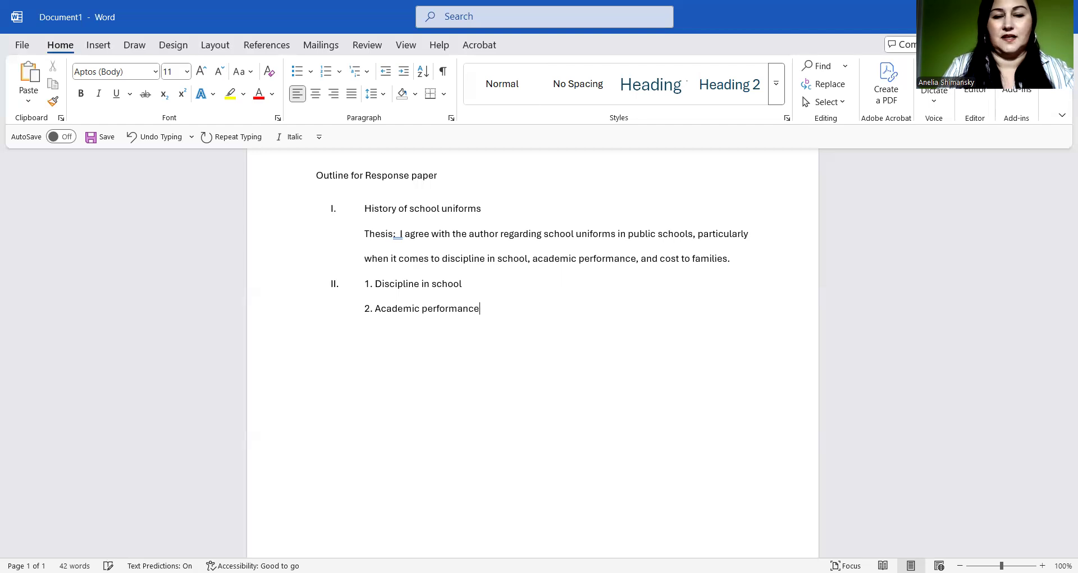
- Add "3. Cost to families" as the third point of section II
{"action": "key", "text": "Return"}
{"action": "type", "text": "3"}
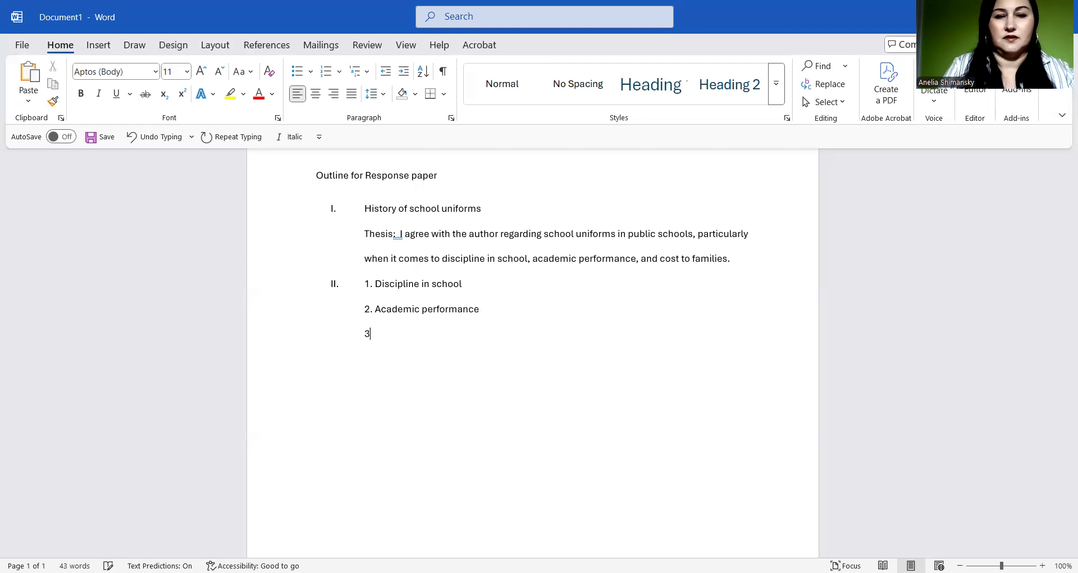
{"action": "type", "text": ". Cost to families"}
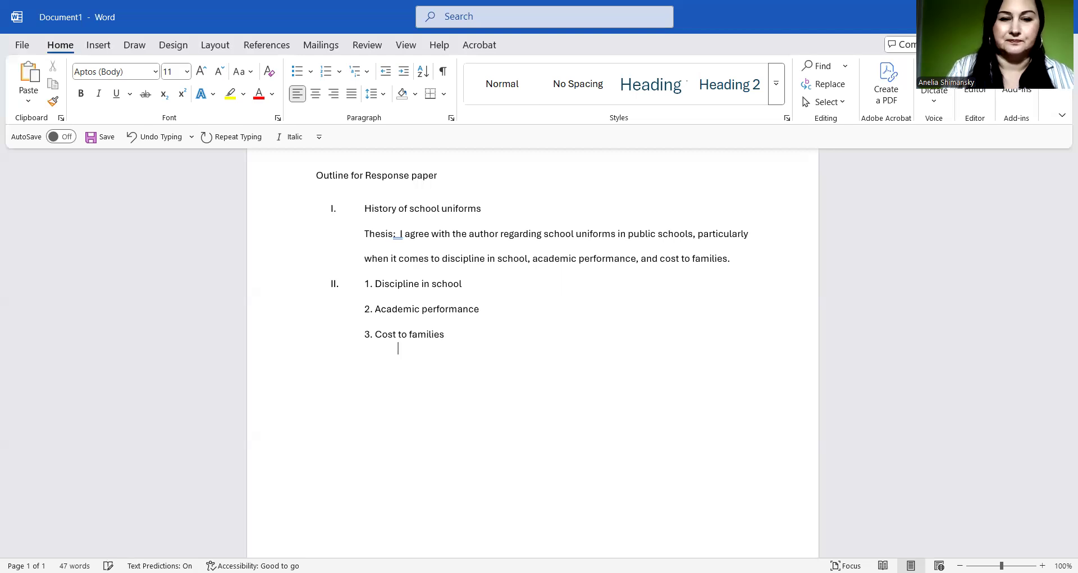
- Start a new paragraph at the page margin below the points and enter "III. Conclusion"
{"action": "double_click", "coordinate": [315, 365]}
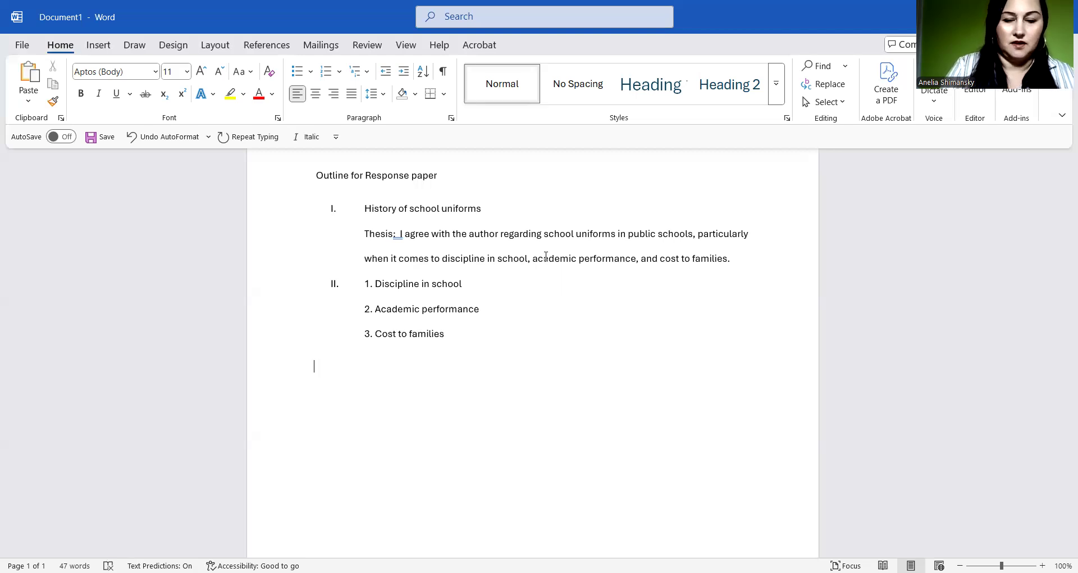
{"action": "type", "text": "III. "}
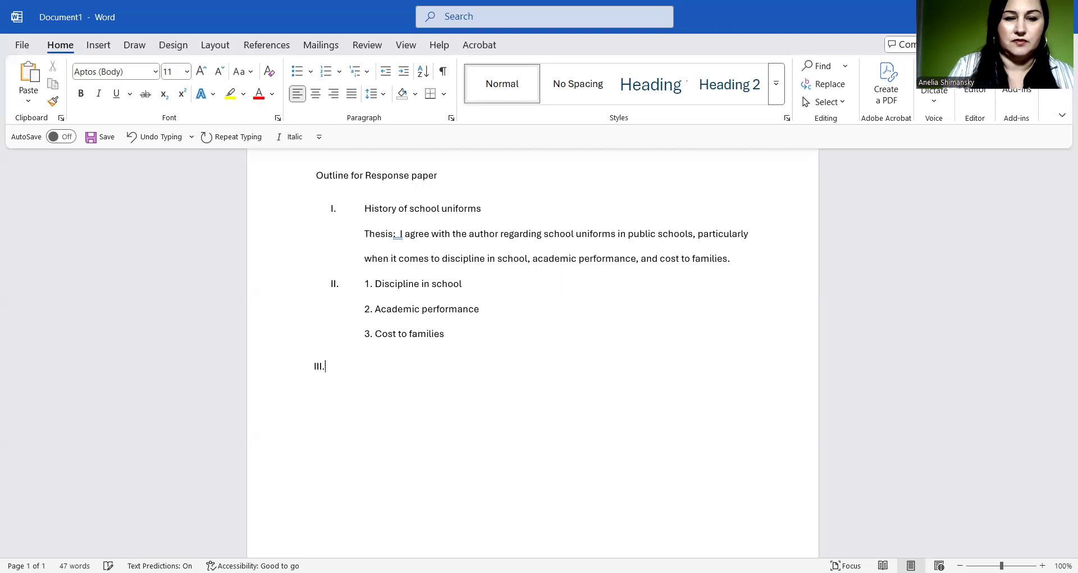
{"action": "type", "text": "Conclusion"}
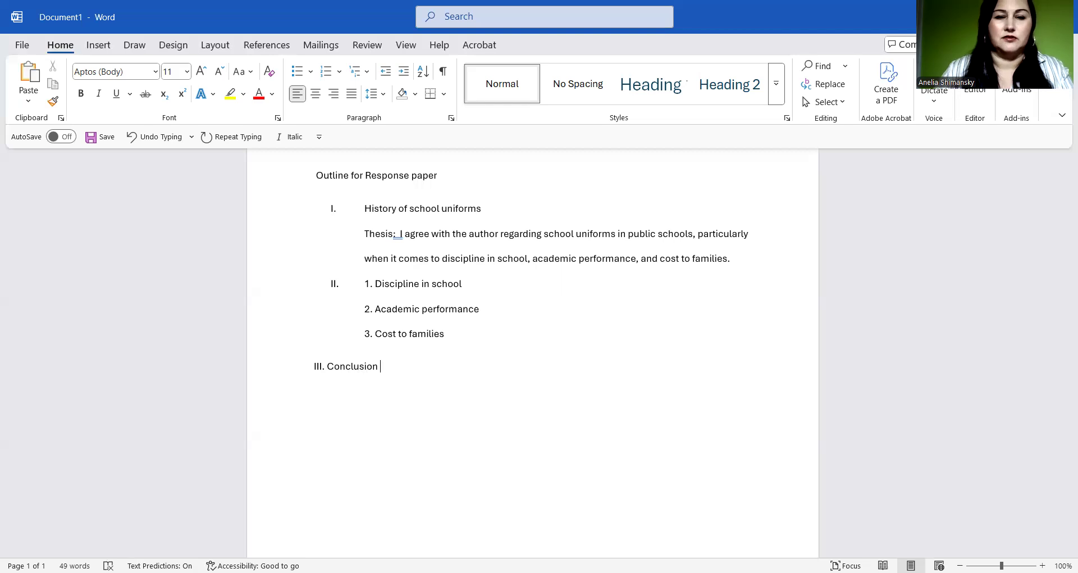
- Replace the word "Conclusion" in section III with "Restate thesis/ call to action for conclusion"
{"action": "left_click", "coordinate": [308, 367]}
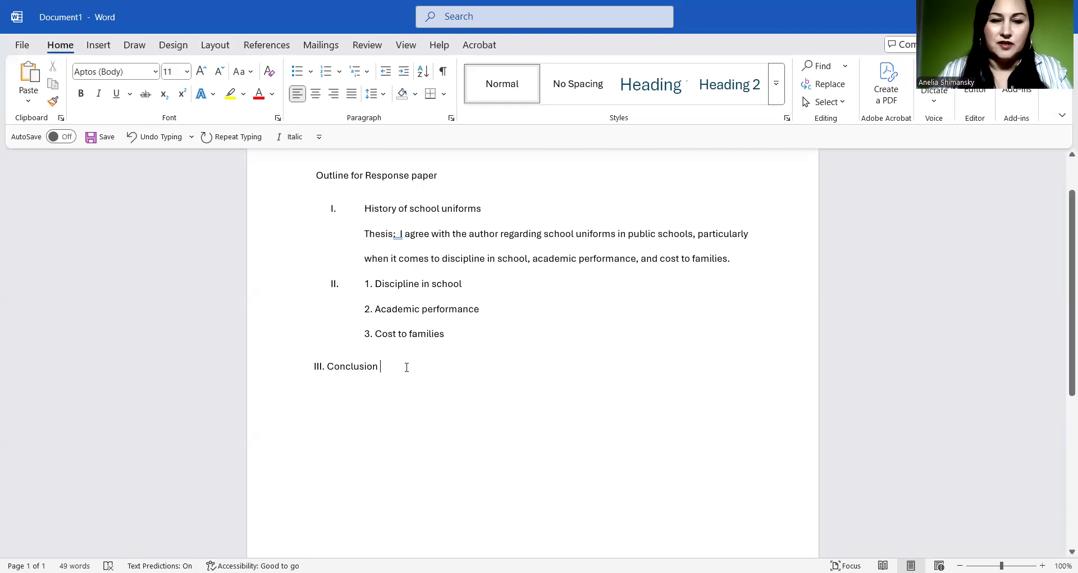
{"action": "key", "text": "BackSpace"}
{"action": "key", "text": "BackSpace"}
{"action": "key", "text": "BackSpace"}
{"action": "key", "text": "BackSpace"}
{"action": "key", "text": "BackSpace"}
{"action": "key", "text": "BackSpace"}
{"action": "key", "text": "BackSpace"}
{"action": "key", "text": "BackSpace"}
{"action": "key", "text": "BackSpace"}
{"action": "key", "text": "BackSpace"}
{"action": "key", "text": "BackSpace"}
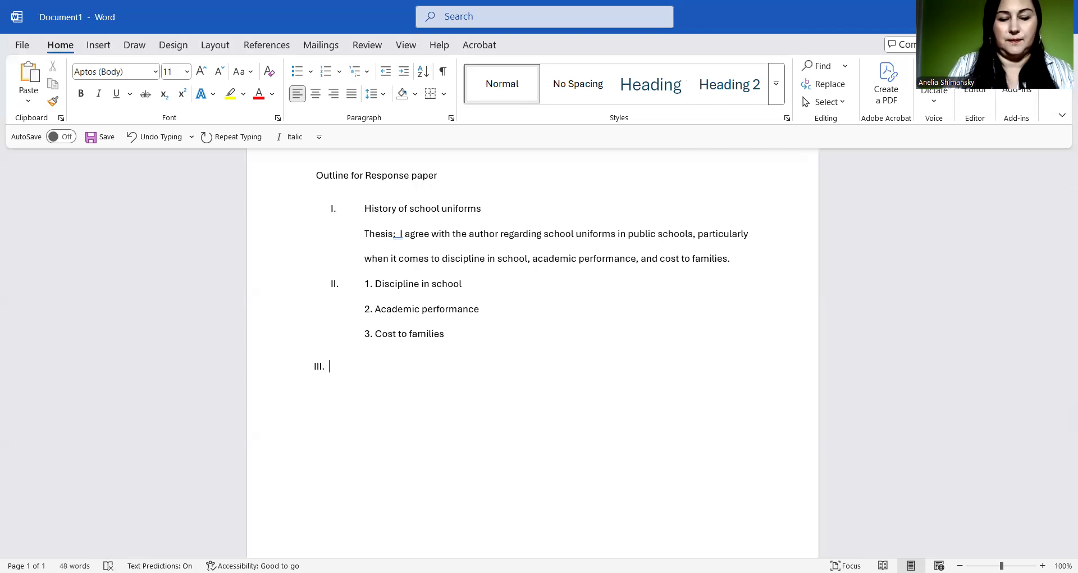
{"action": "type", "text": "Restate thesis"}
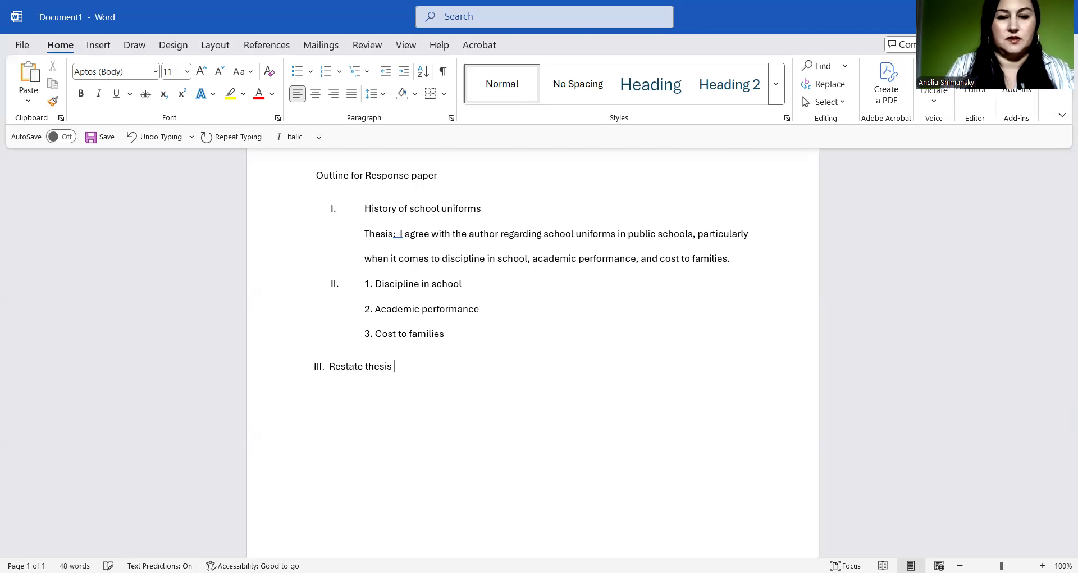
{"action": "key", "text": "BackSpace"}
{"action": "type", "text": "/ call to action for conclusion"}
{"action": "key", "text": "Return"}
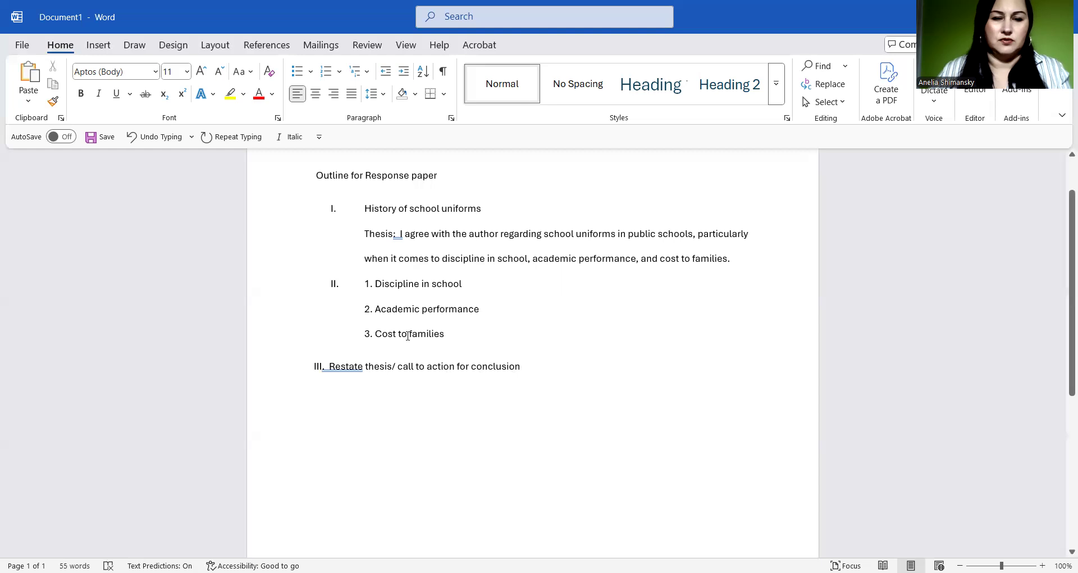
- Insert a tab between "III." and its text and ignore the grammar suggestion about the spacing once
{"action": "left_click", "coordinate": [329, 369]}
{"action": "key", "text": "Tab"}
{"action": "left_click", "coordinate": [325, 368]}
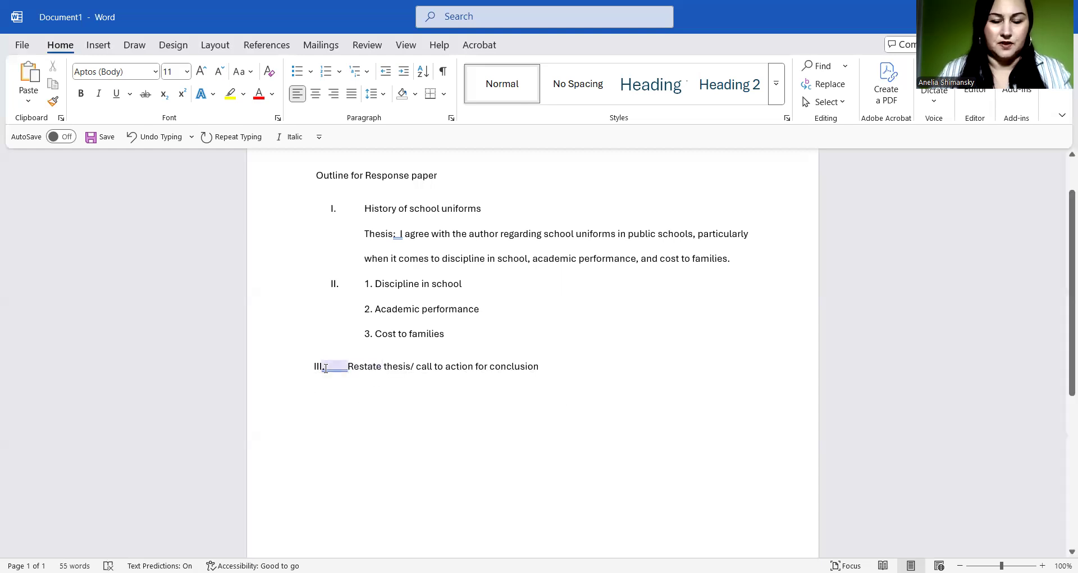
{"action": "right_click", "coordinate": [325, 368]}
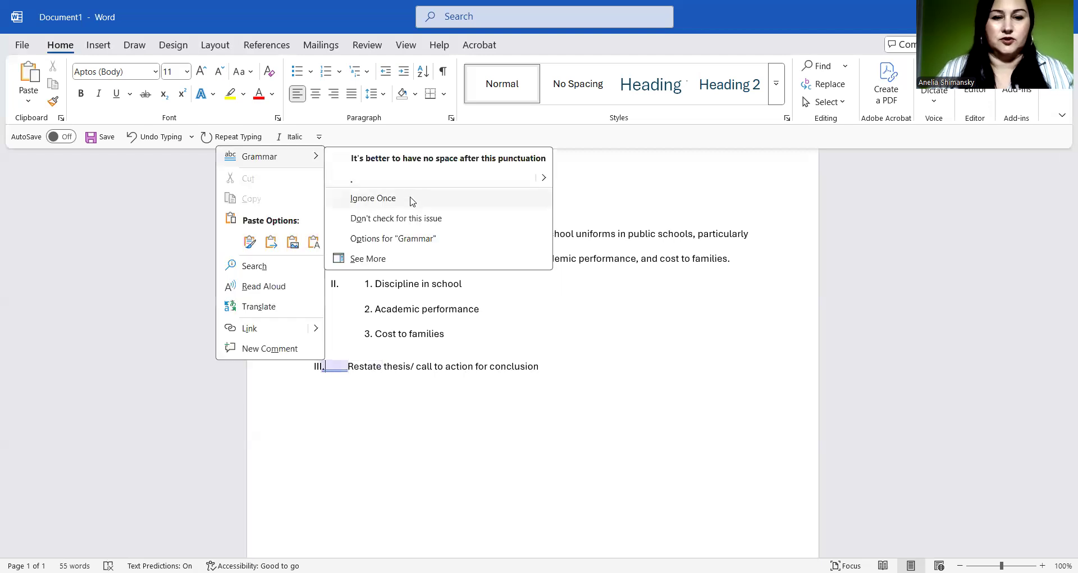
{"action": "left_click", "coordinate": [410, 197]}
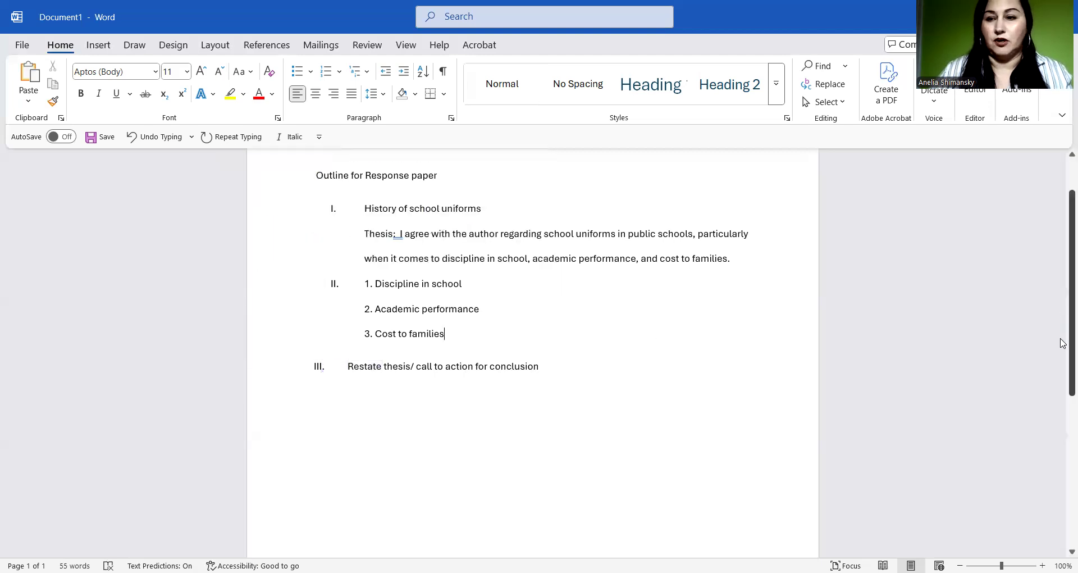
- Add the heading "References" below the outline, indented with tabs to about the middle of the line
{"action": "scroll", "coordinate": [1063, 307], "scroll_direction": "up", "scroll_amount": 1}
{"action": "scroll", "coordinate": [1061, 303], "scroll_direction": "down", "scroll_amount": 2}
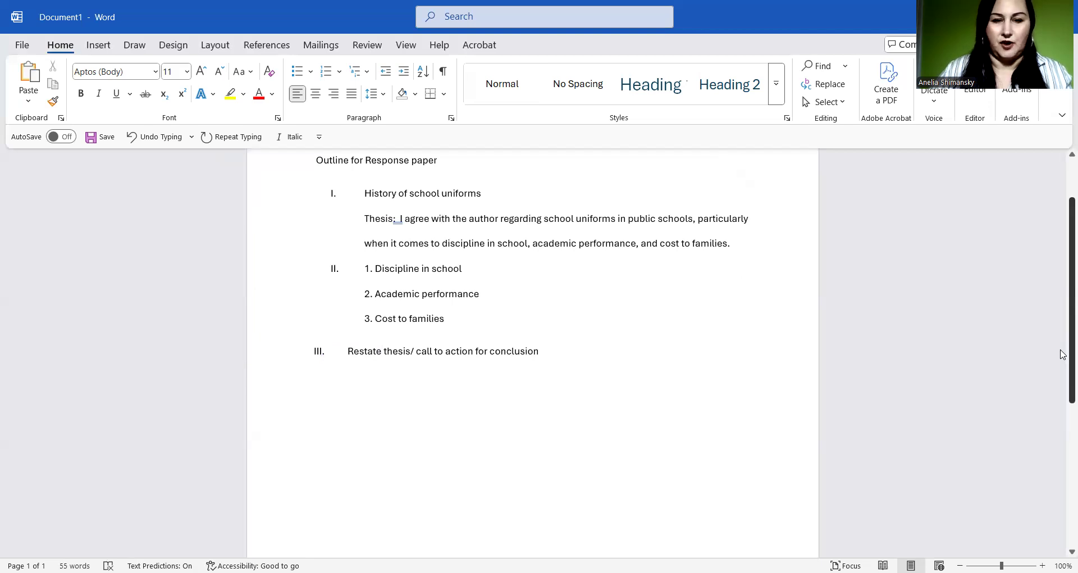
{"action": "left_click", "coordinate": [641, 431]}
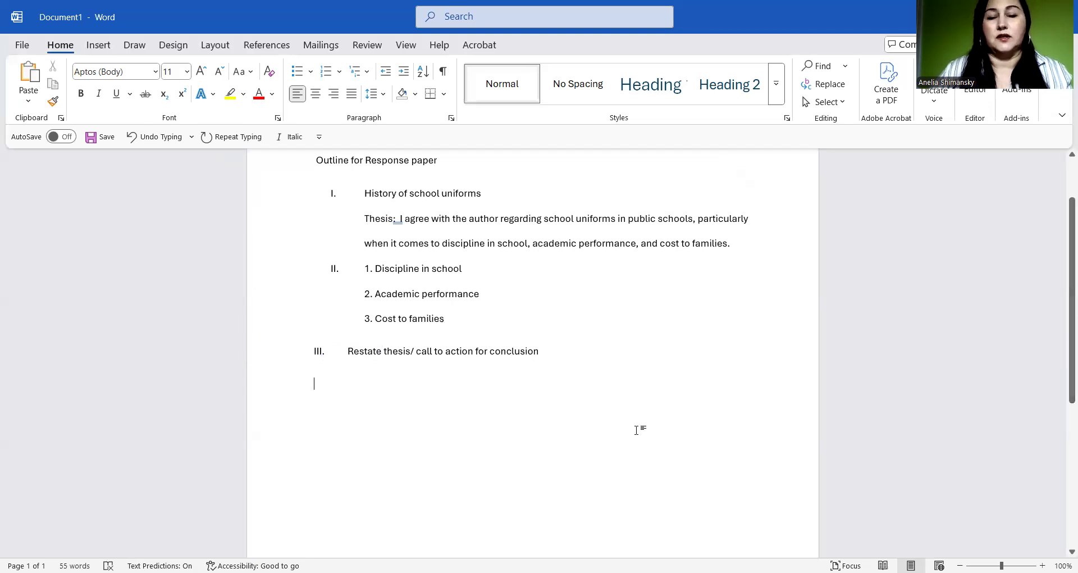
{"action": "scroll", "coordinate": [1063, 315], "scroll_direction": "up", "scroll_amount": 2}
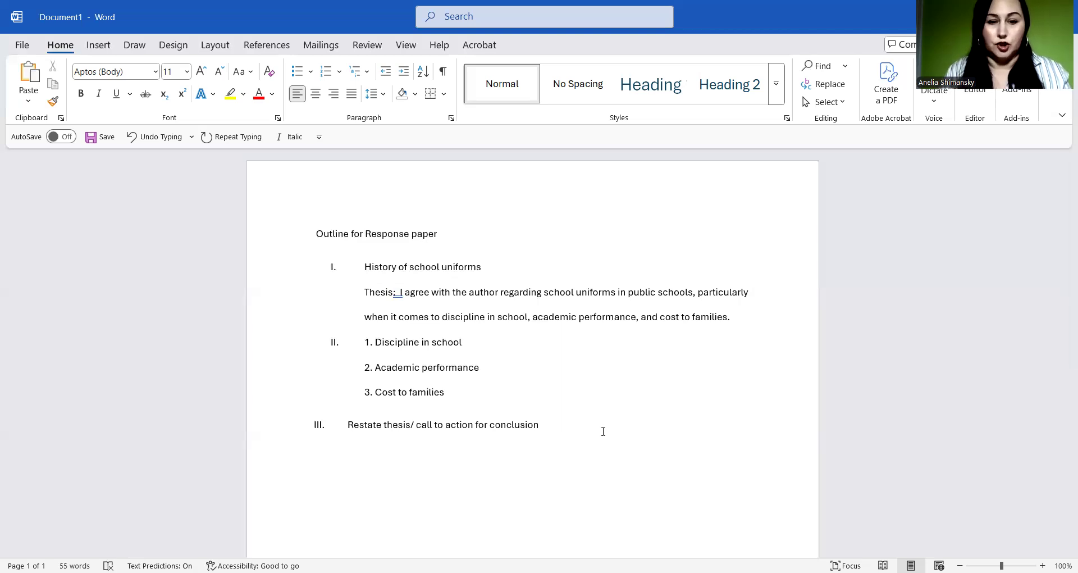
{"action": "key", "text": "Tab"}
{"action": "key", "text": "Tab"}
{"action": "key", "text": "Tab"}
{"action": "key", "text": "Tab"}
{"action": "key", "text": "Tab"}
{"action": "key", "text": "Tab"}
{"action": "type", "text": "References"}
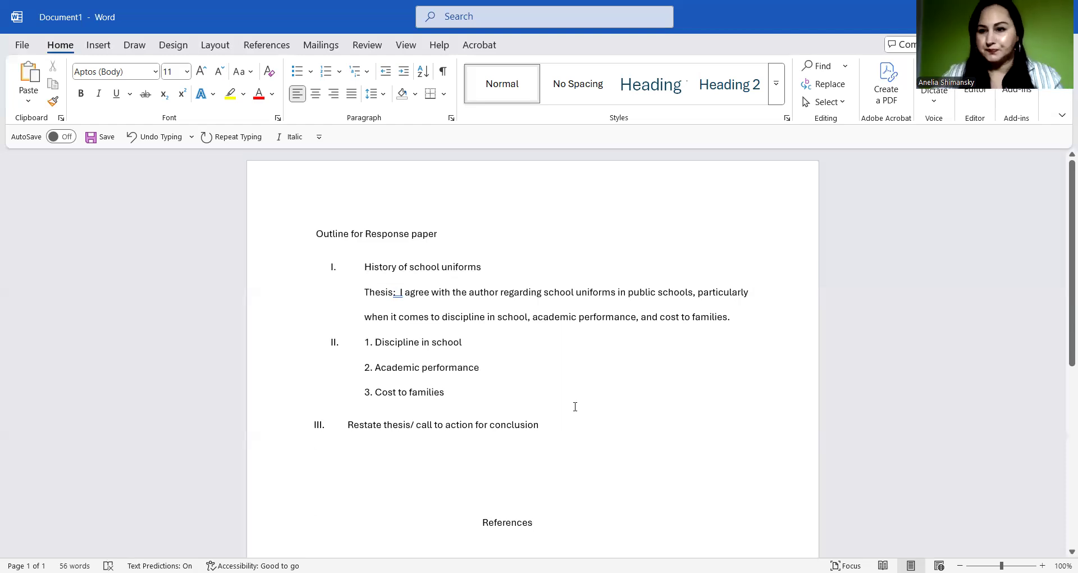
- Add two new lines below the "References" heading
{"action": "left_click_drag", "start_coordinate": [1063, 257], "coordinate": [1063, 360]}
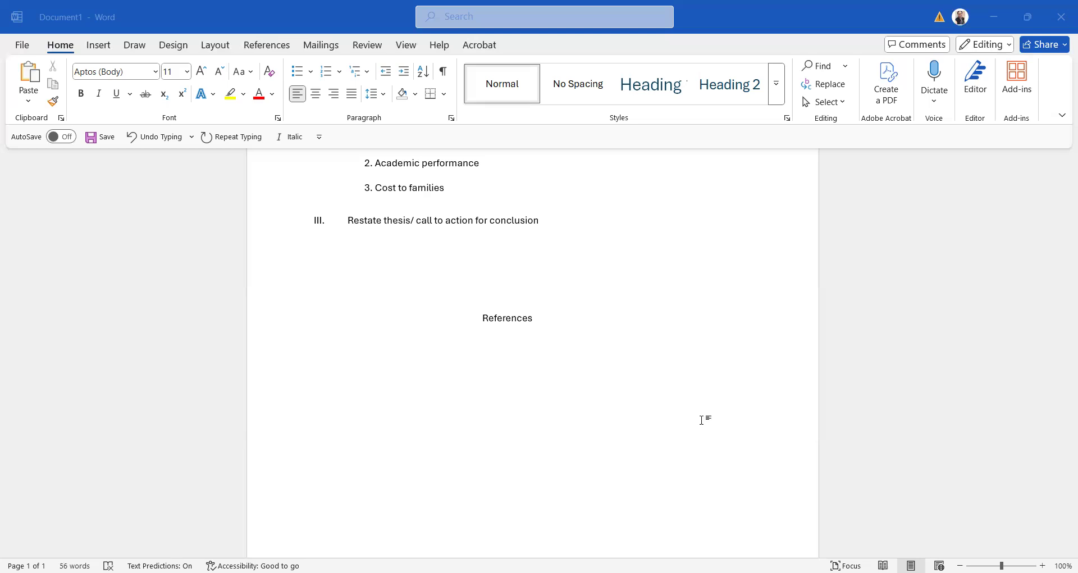
{"action": "left_click", "coordinate": [625, 331]}
{"action": "key", "text": "Return"}
{"action": "key", "text": "Return"}
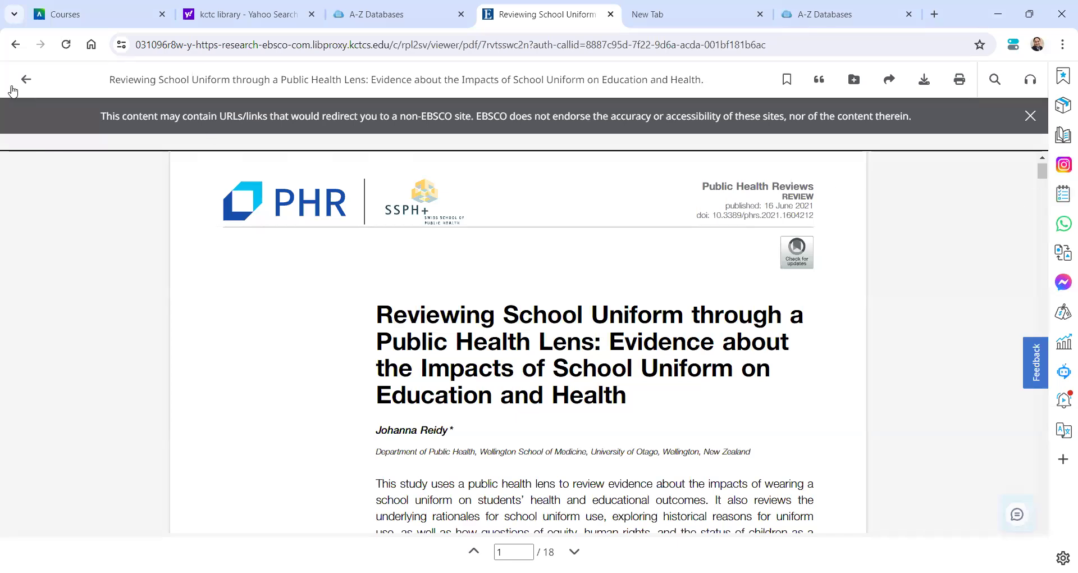
- Switch to the browser, highlight the article's publication details in the PDF, and go back to look through the EBSCO search results
{"action": "left_click_drag", "start_coordinate": [702, 186], "coordinate": [840, 218]}
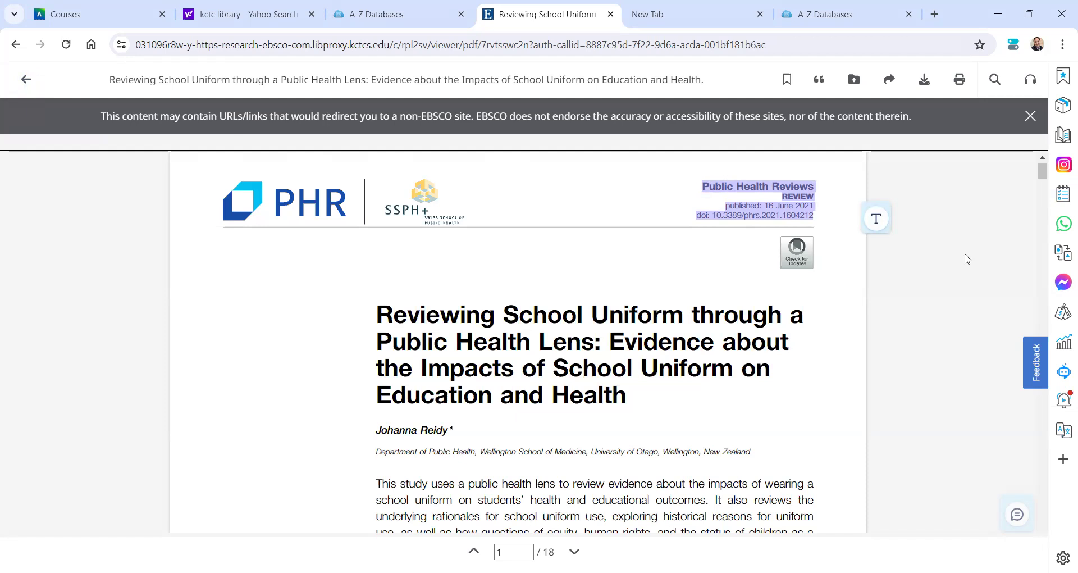
{"action": "left_click", "coordinate": [22, 81]}
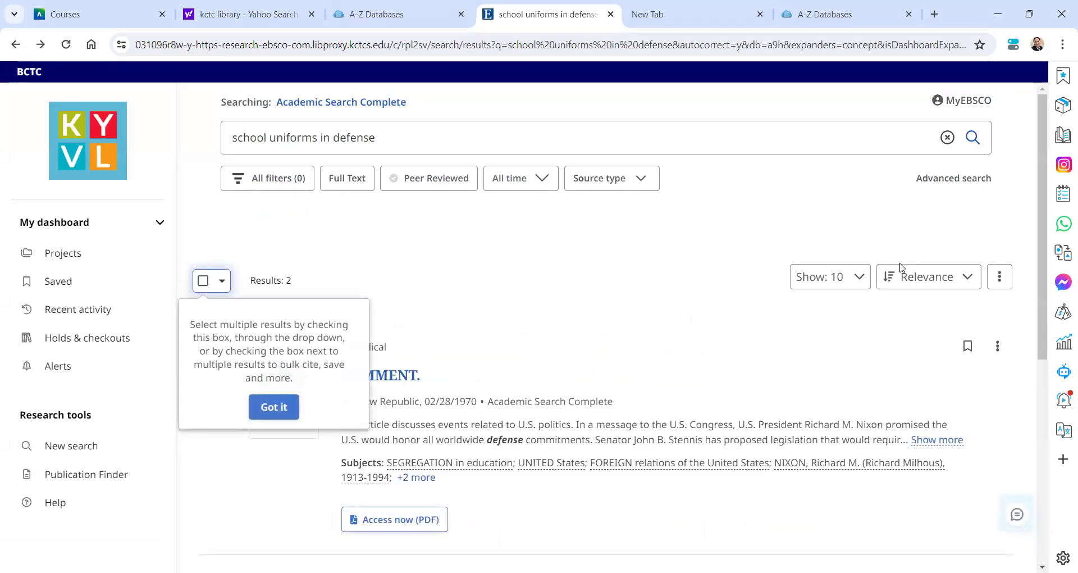
{"action": "left_click", "coordinate": [286, 413]}
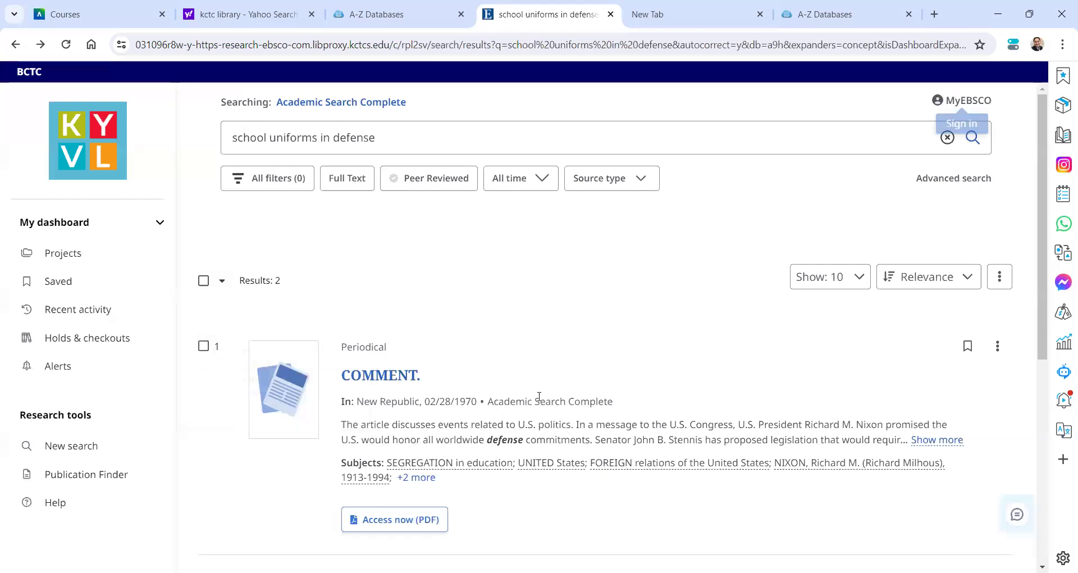
{"action": "scroll", "coordinate": [1038, 234], "scroll_direction": "down", "scroll_amount": 3}
{"action": "scroll", "coordinate": [1033, 288], "scroll_direction": "down", "scroll_amount": 3}
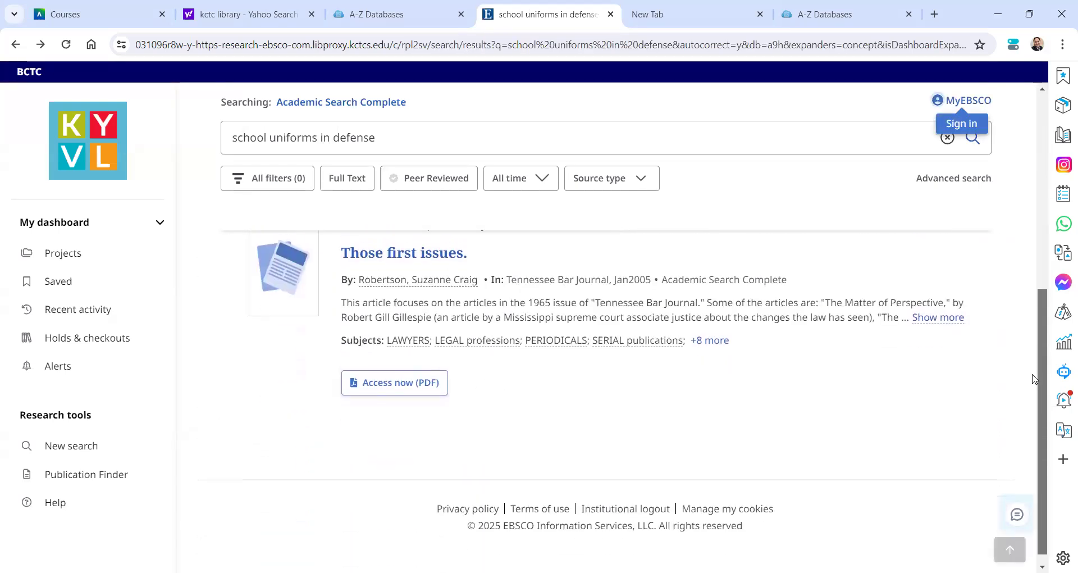
{"action": "scroll", "coordinate": [1040, 359], "scroll_direction": "up", "scroll_amount": 5}
{"action": "left_click", "coordinate": [560, 141]}
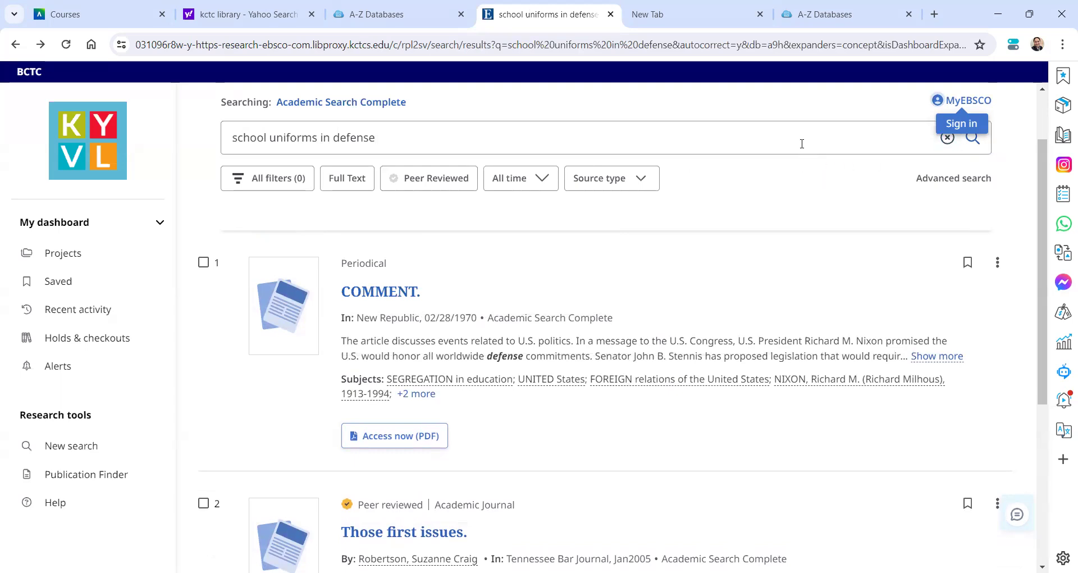
- Return to the record of the article "Reviewing School Uniform through a Public Health Lens" and open its citation options
{"action": "left_click", "coordinate": [39, 49]}
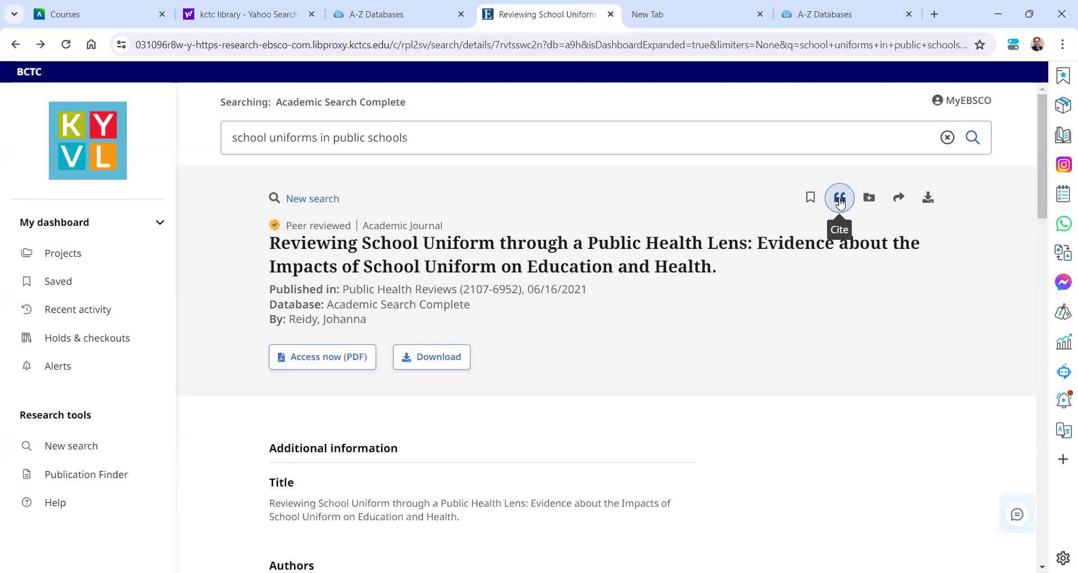
{"action": "left_click", "coordinate": [840, 201]}
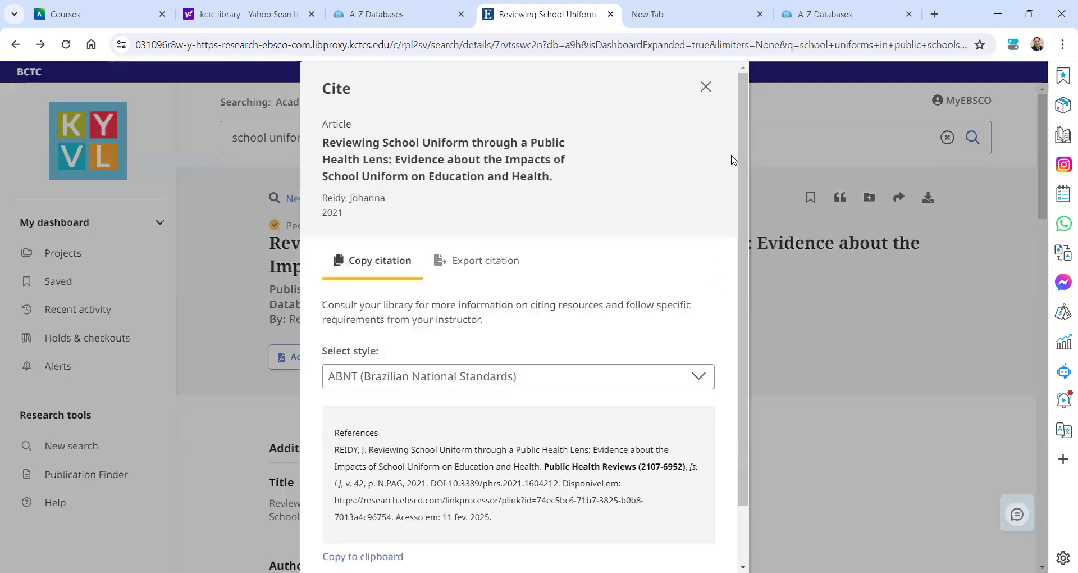
{"action": "left_click_drag", "start_coordinate": [744, 139], "coordinate": [743, 197]}
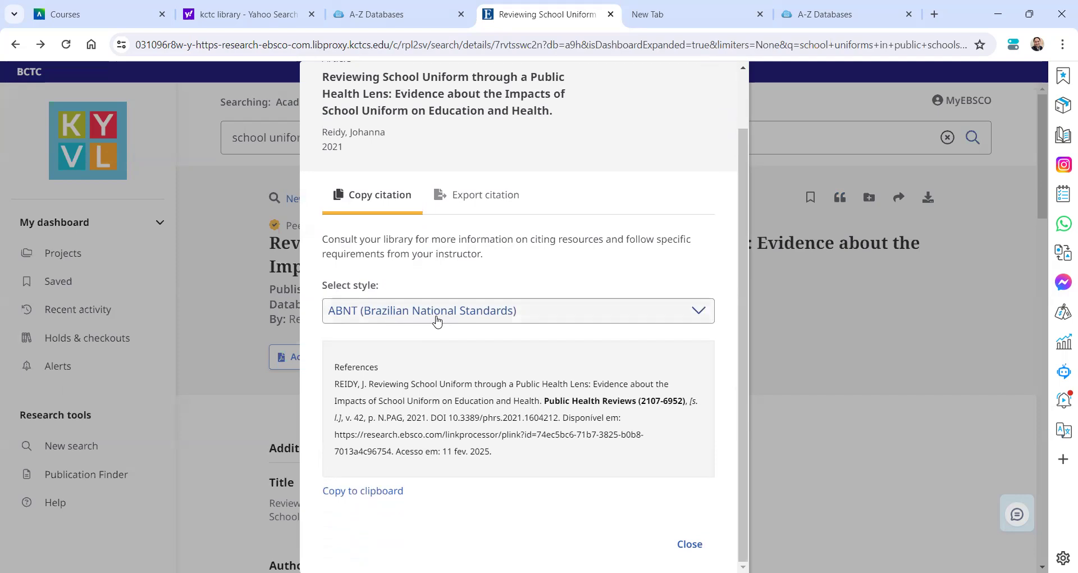
- Set the citation style to APA 7th Edition (American Psychological Assoc.) and copy the citation to the clipboard
{"action": "left_click", "coordinate": [700, 314]}
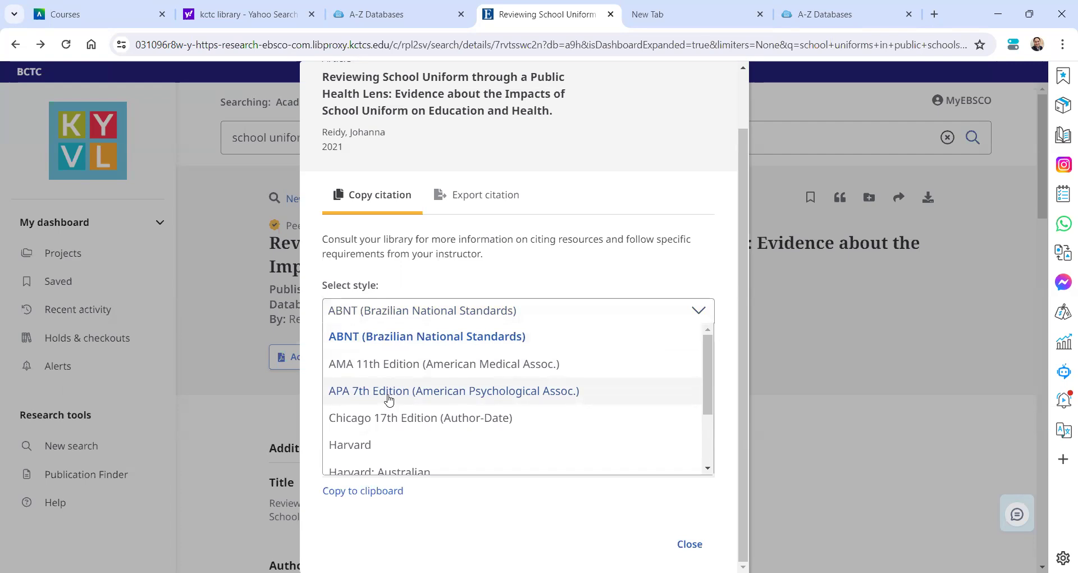
{"action": "left_click_drag", "start_coordinate": [709, 344], "coordinate": [706, 401]}
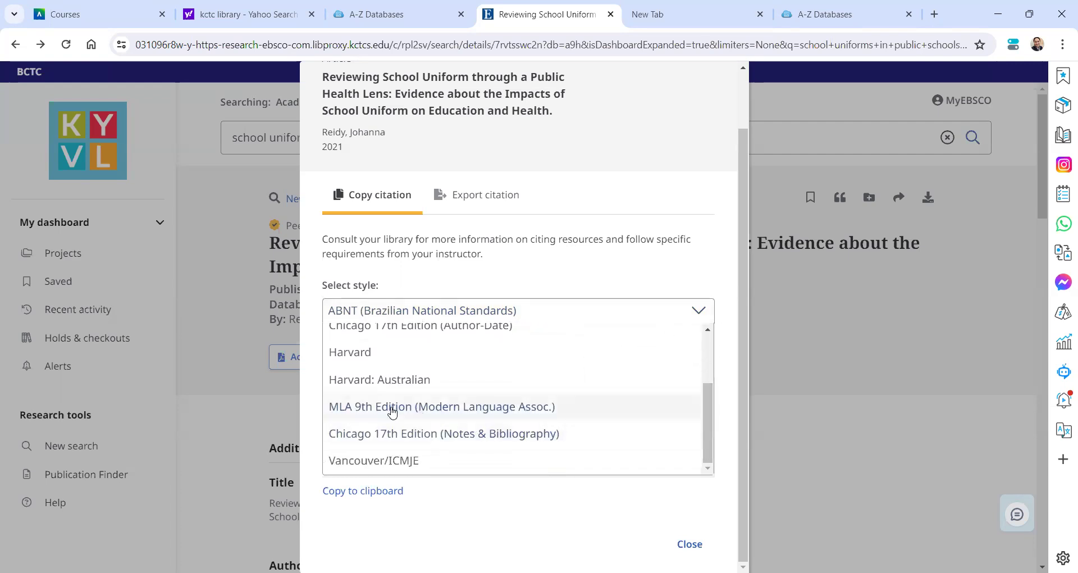
{"action": "left_click_drag", "start_coordinate": [709, 433], "coordinate": [717, 369]}
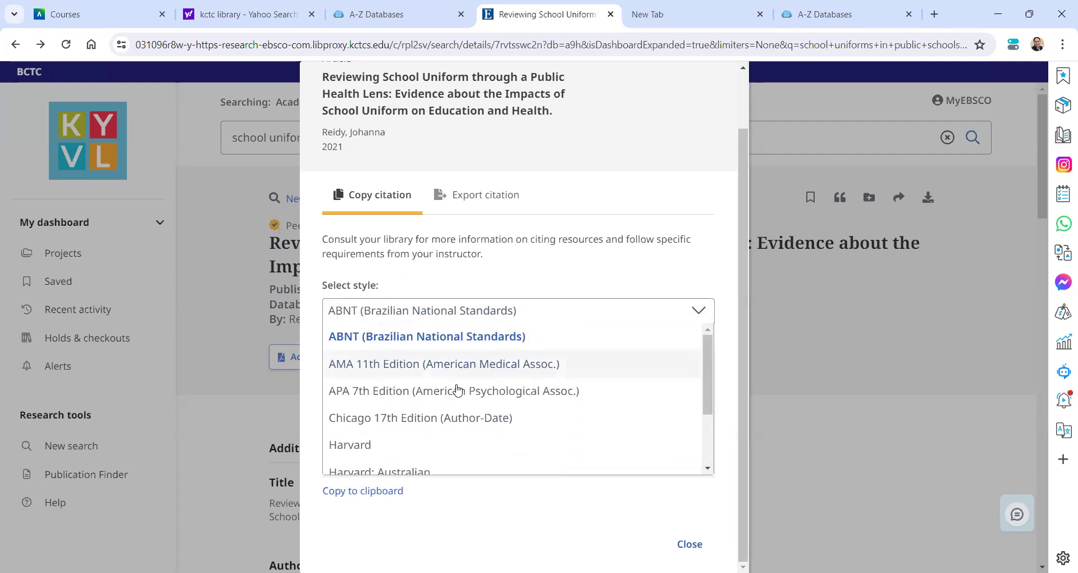
{"action": "left_click", "coordinate": [442, 396]}
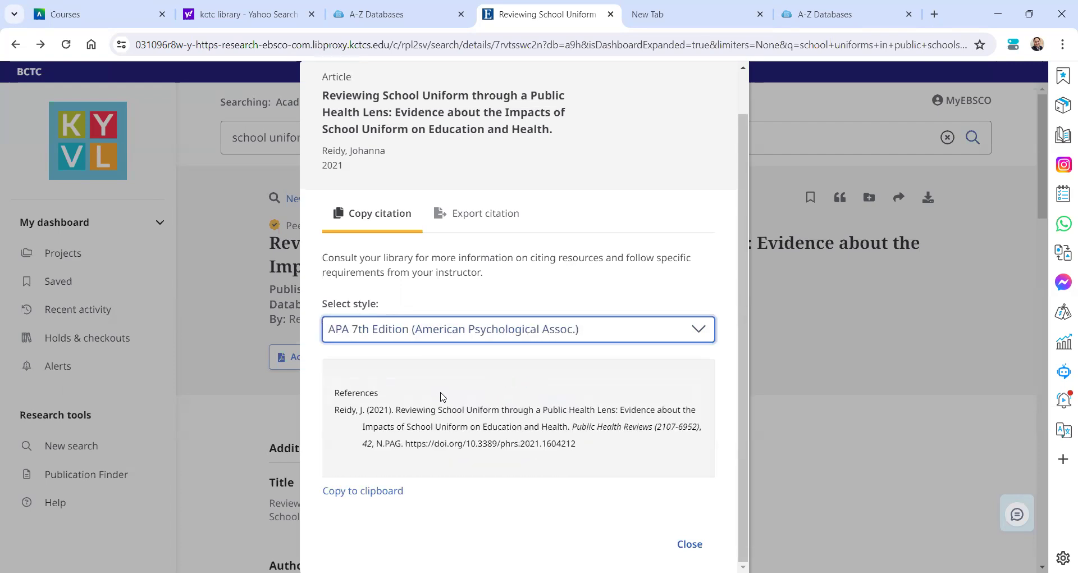
{"action": "left_click_drag", "start_coordinate": [739, 254], "coordinate": [728, 291]}
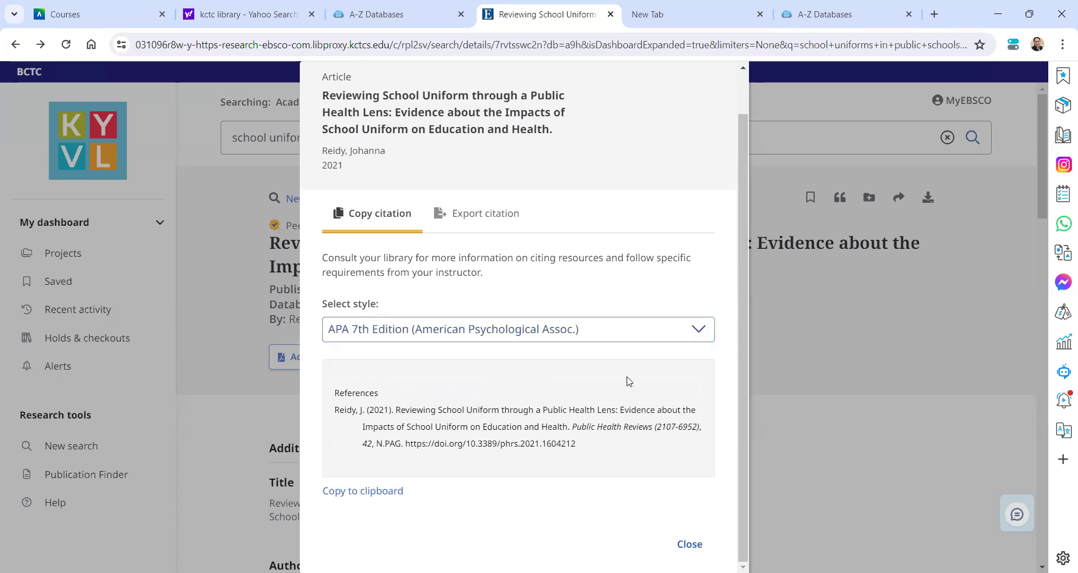
{"action": "left_click", "coordinate": [351, 496]}
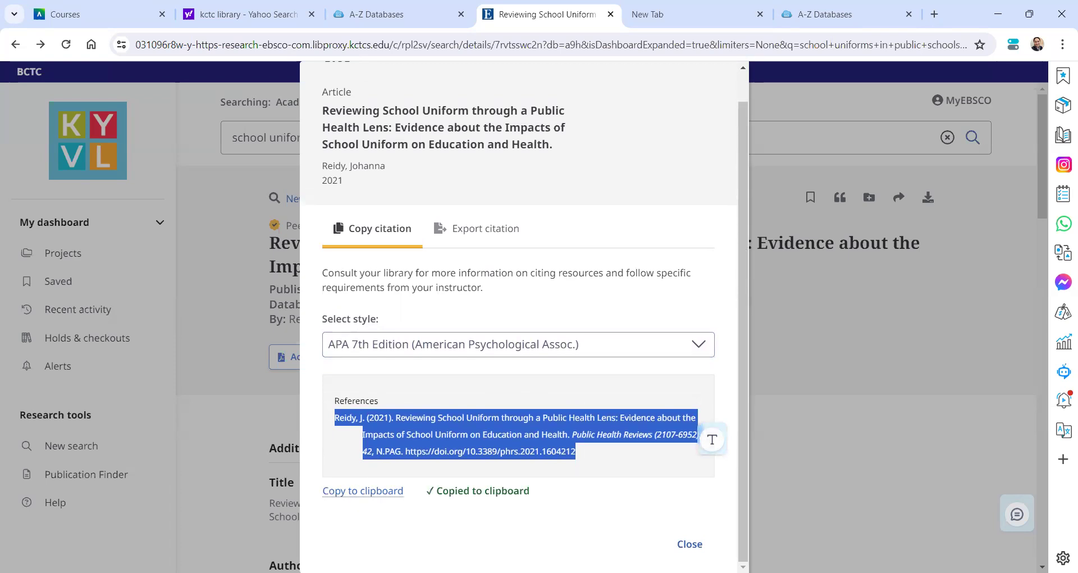
- Switch to the Word document and paste the copied citation as text only below the "References" heading
{"action": "key", "text": "alt+Tab"}
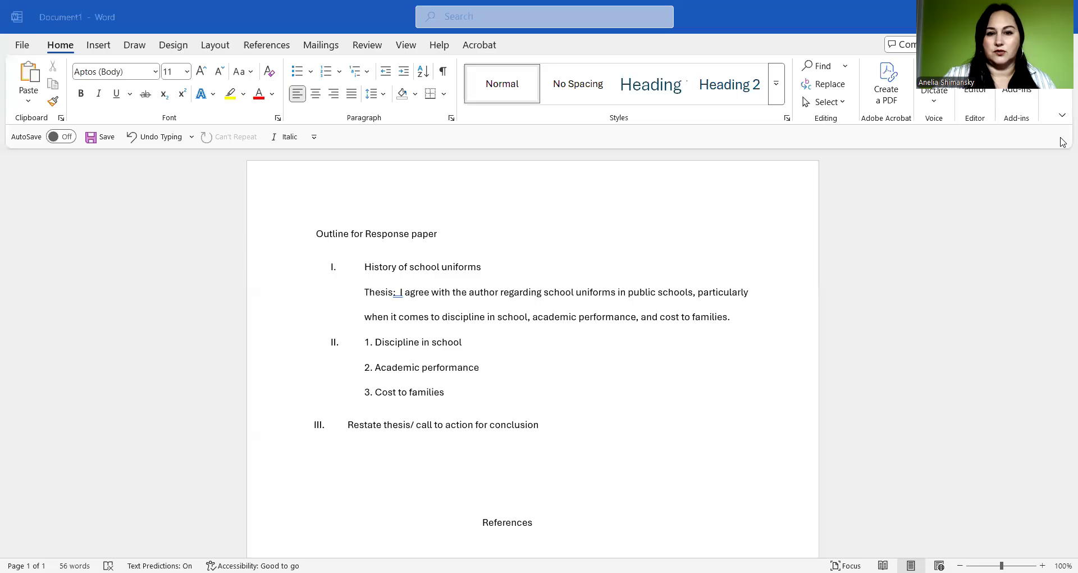
{"action": "left_click", "coordinate": [1062, 155]}
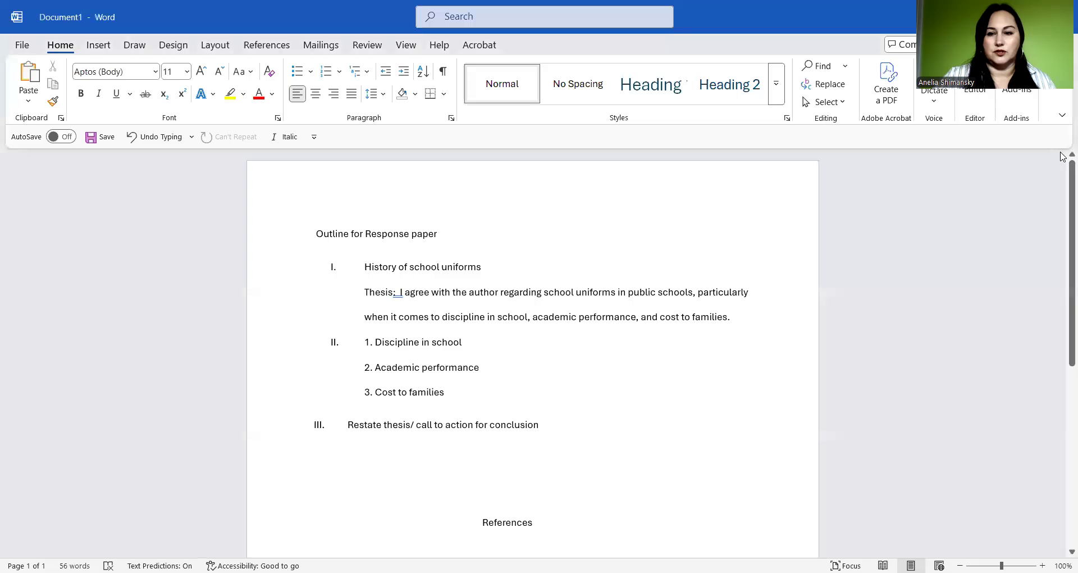
{"action": "left_click", "coordinate": [362, 539]}
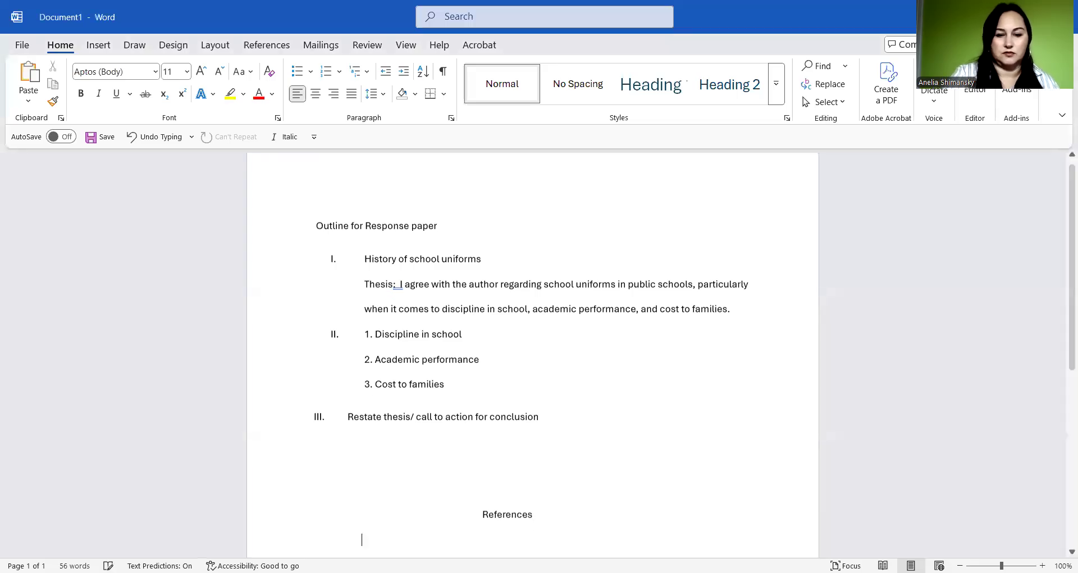
{"action": "scroll", "coordinate": [320, 527], "scroll_direction": "down", "scroll_amount": 1}
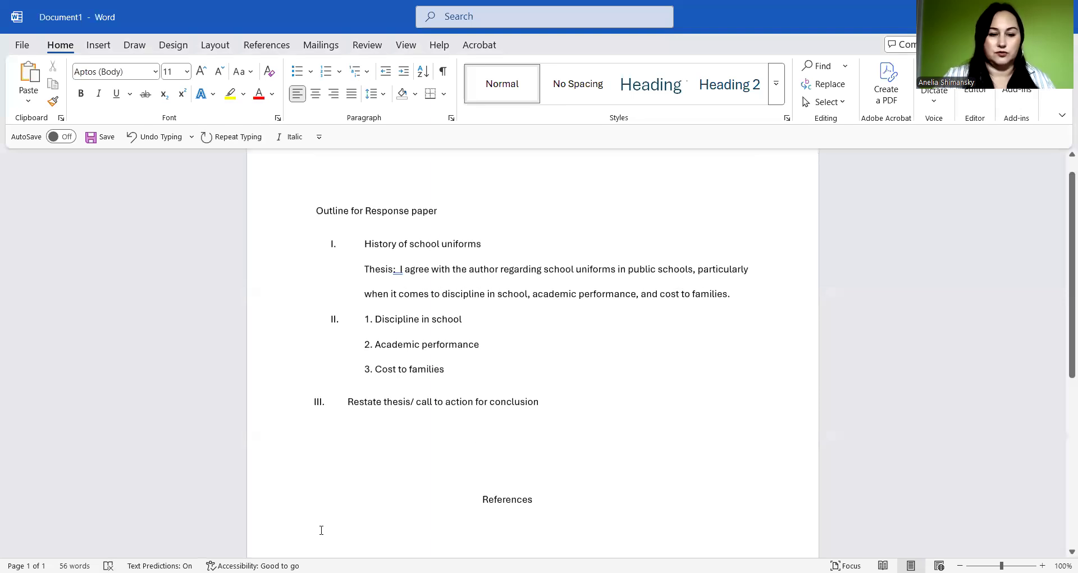
{"action": "right_click", "coordinate": [355, 426]}
{"action": "left_click", "coordinate": [399, 350]}
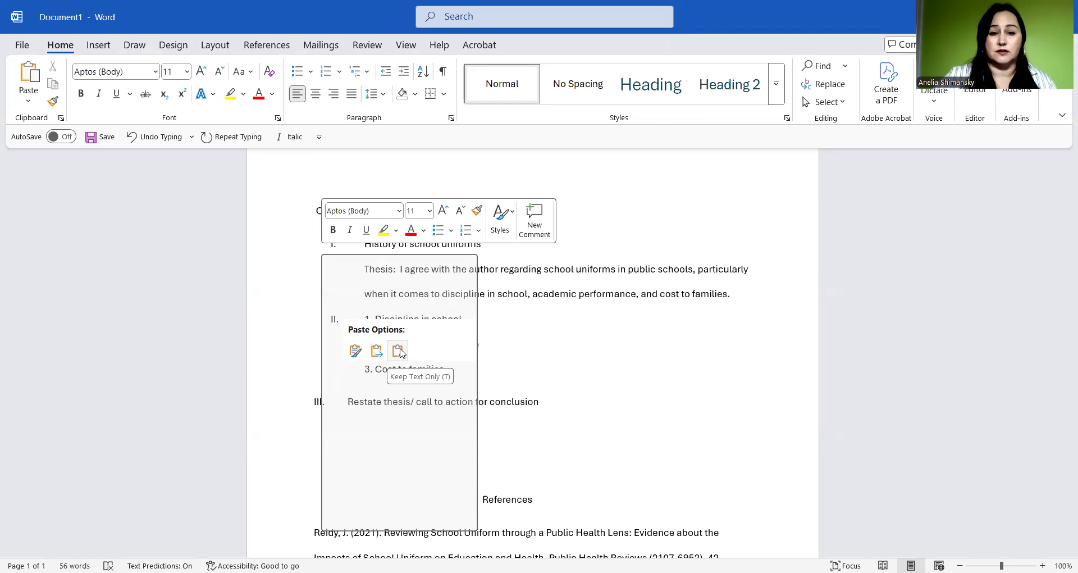
{"action": "left_click", "coordinate": [399, 351]}
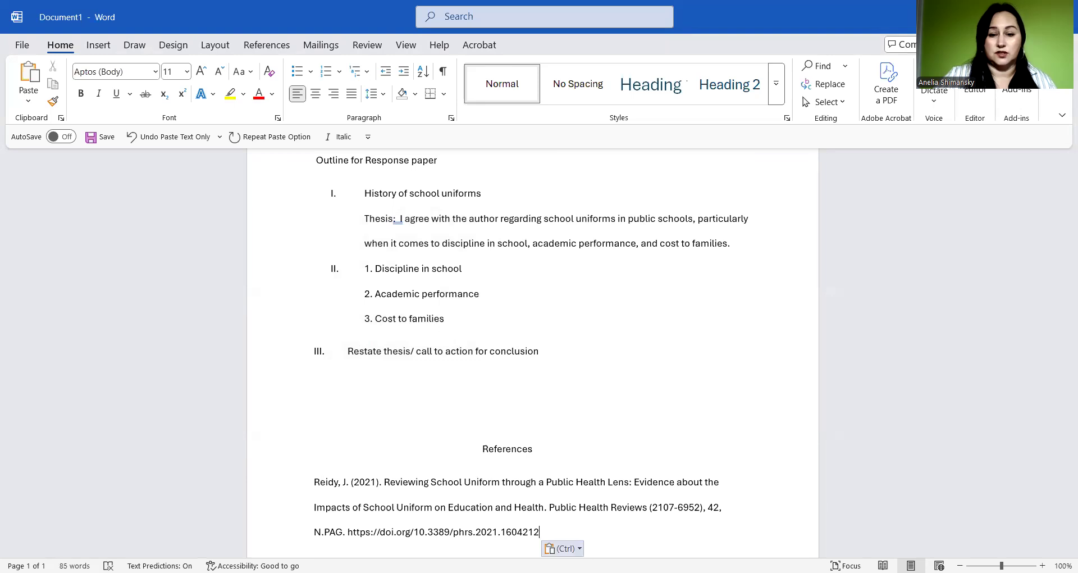
{"action": "left_click", "coordinate": [559, 548]}
{"action": "left_click", "coordinate": [597, 507]}
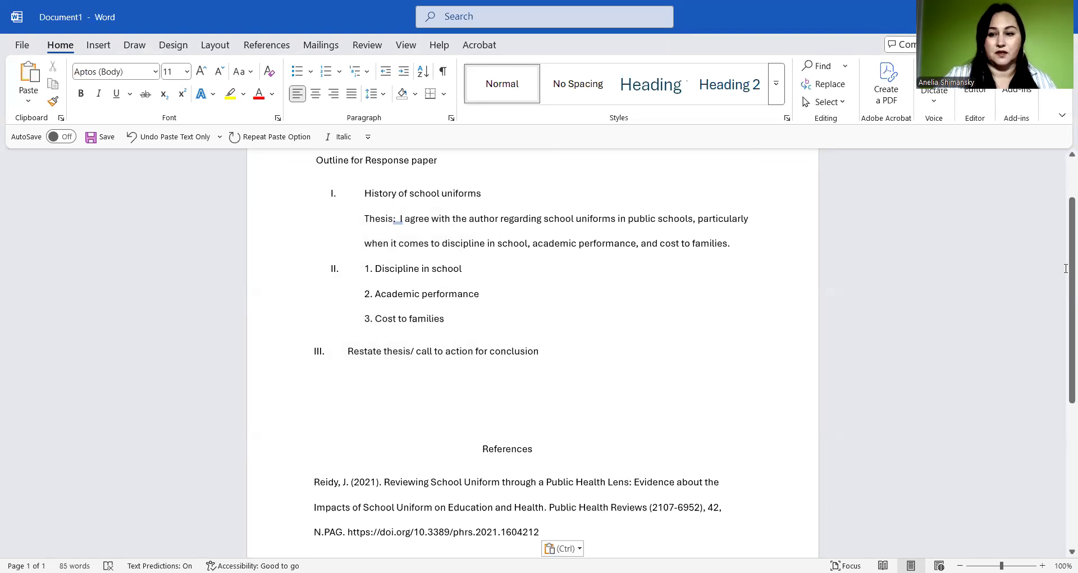
- Review the outline and reference entry, check the line spacing in the paragraph settings, and close them without changes
{"action": "left_click_drag", "start_coordinate": [1063, 267], "coordinate": [1064, 317]}
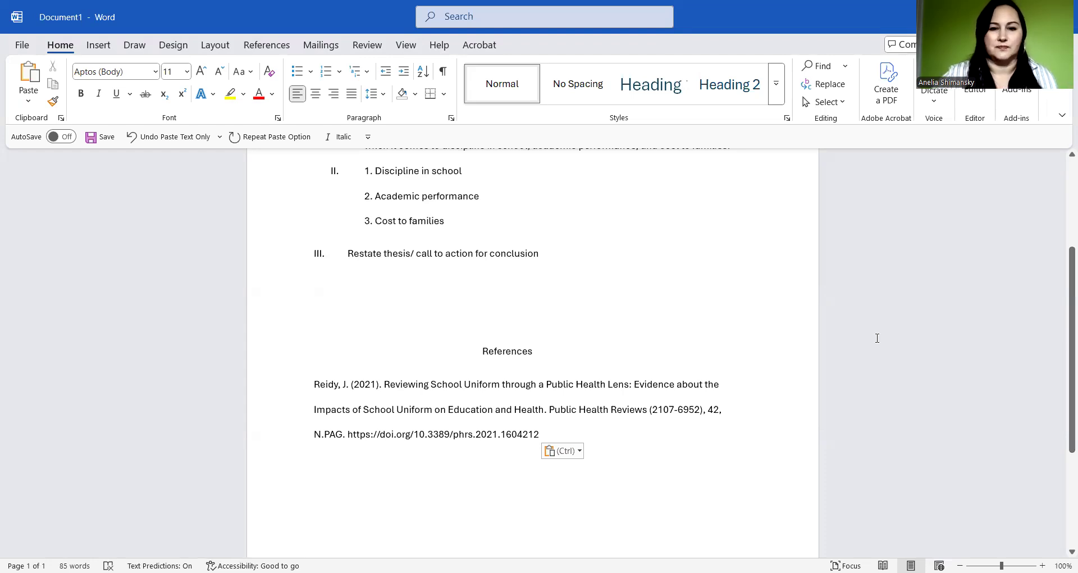
{"action": "scroll", "coordinate": [1063, 315], "scroll_direction": "up", "scroll_amount": 3}
{"action": "scroll", "coordinate": [1063, 311], "scroll_direction": "up", "scroll_amount": 3}
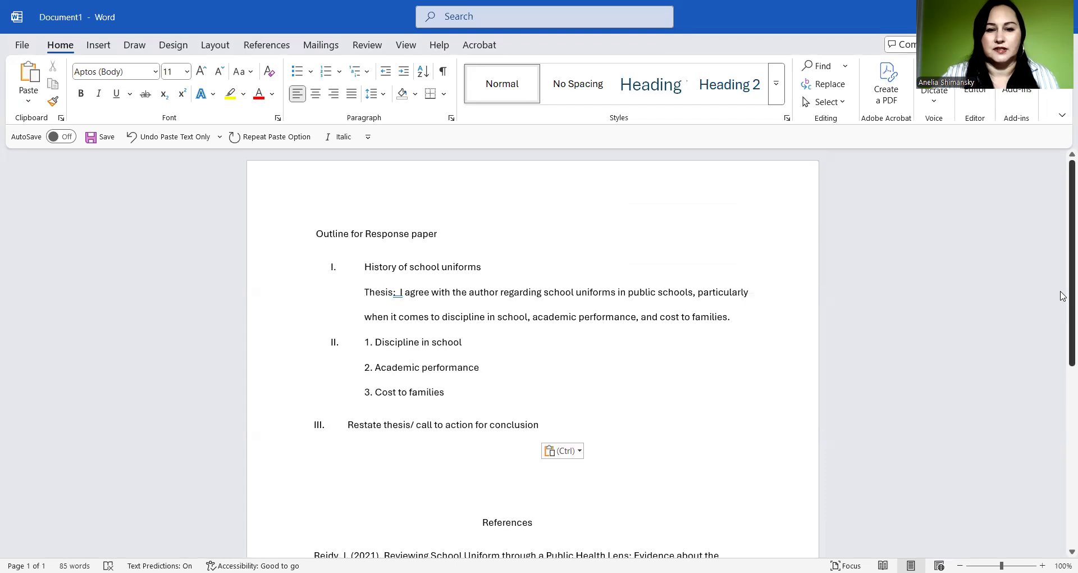
{"action": "scroll", "coordinate": [536, 222], "scroll_direction": "down", "scroll_amount": 5}
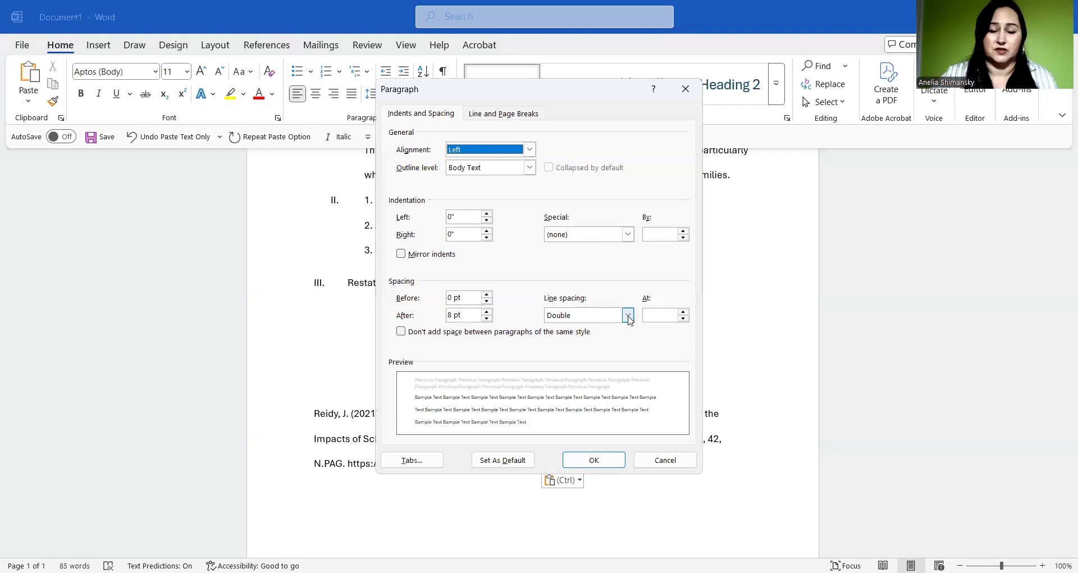
{"action": "left_click", "coordinate": [666, 460]}
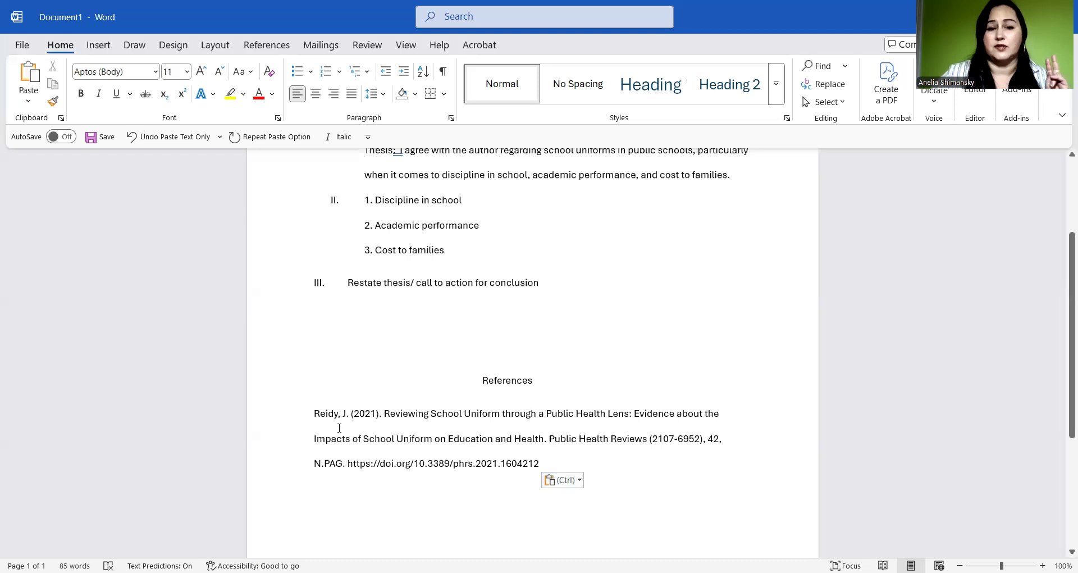
- Apply a 0.5" hanging indent to the pasted reference entry and deselect it
{"action": "left_click_drag", "start_coordinate": [314, 413], "coordinate": [573, 473]}
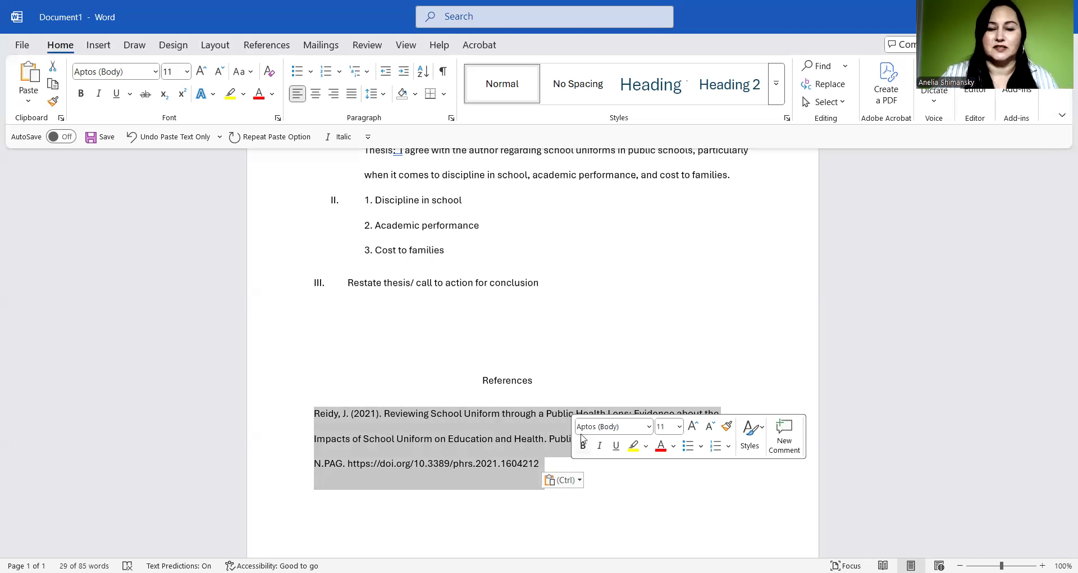
{"action": "left_click", "coordinate": [452, 120]}
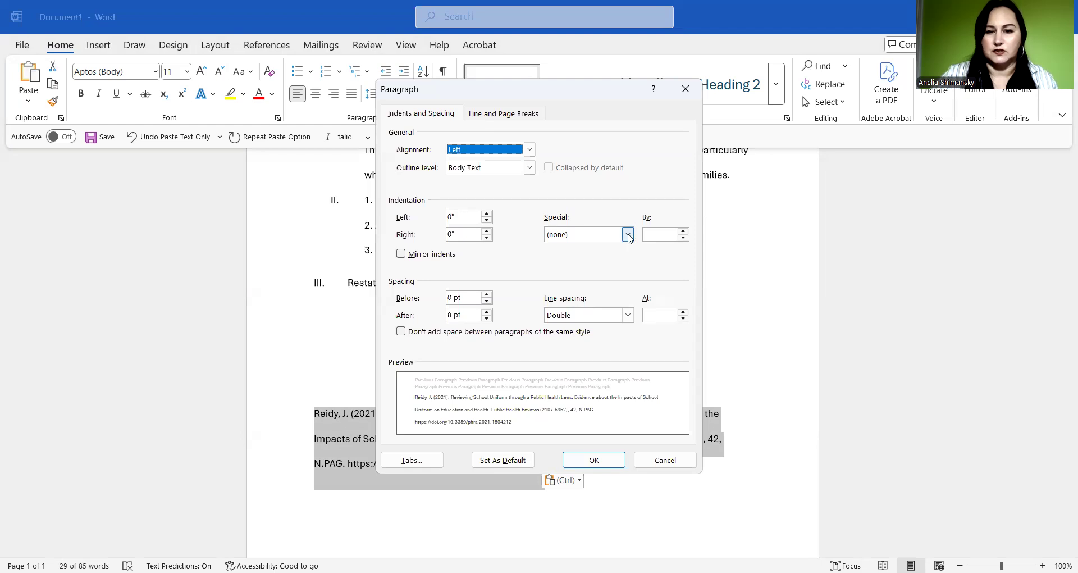
{"action": "left_click", "coordinate": [629, 235]}
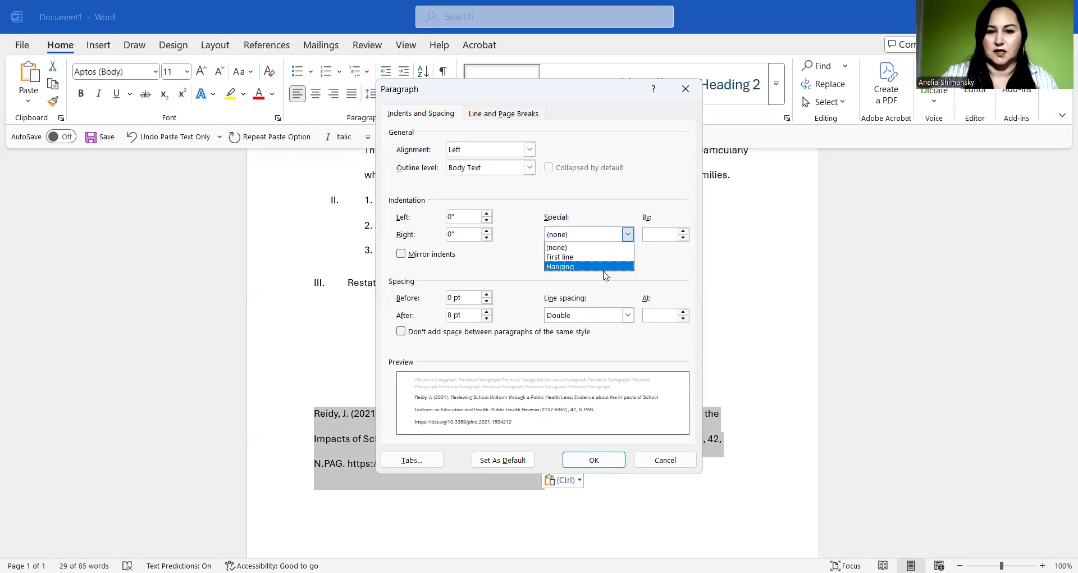
{"action": "left_click", "coordinate": [604, 268]}
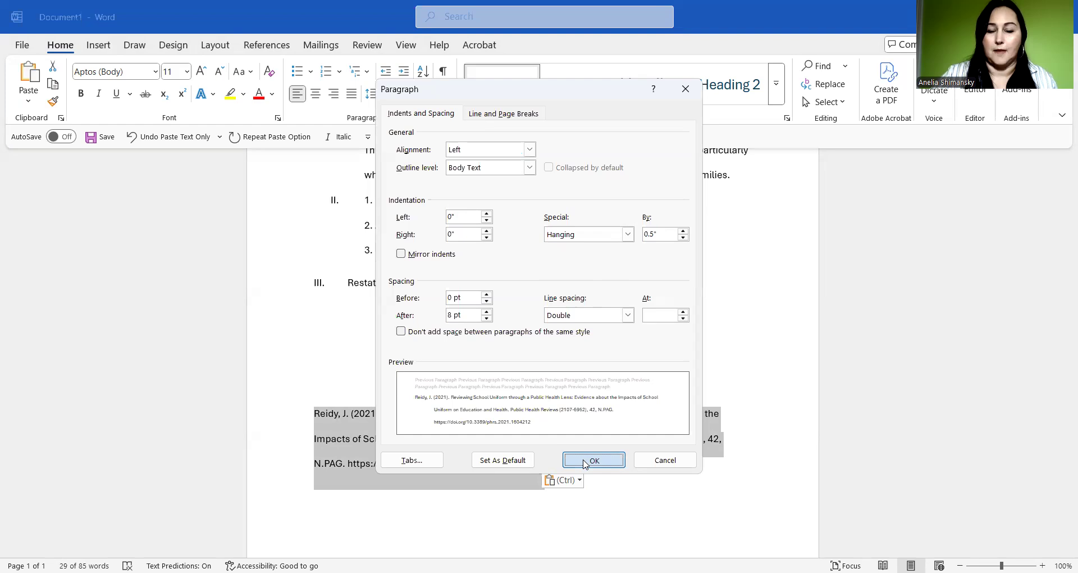
{"action": "left_click", "coordinate": [584, 464]}
{"action": "left_click", "coordinate": [617, 332]}
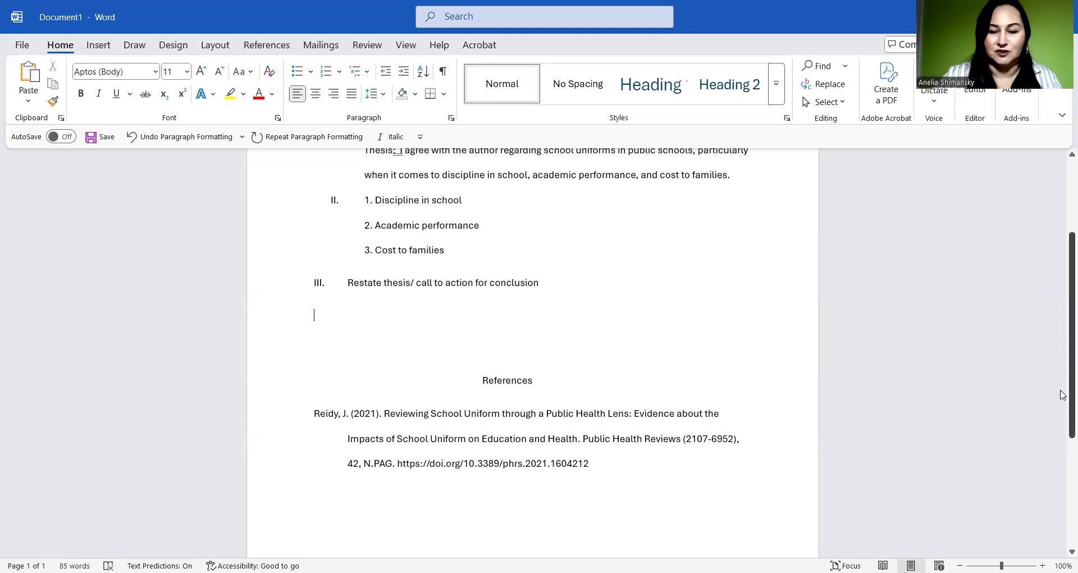
{"action": "scroll", "coordinate": [1064, 393], "scroll_direction": "up", "scroll_amount": 3}
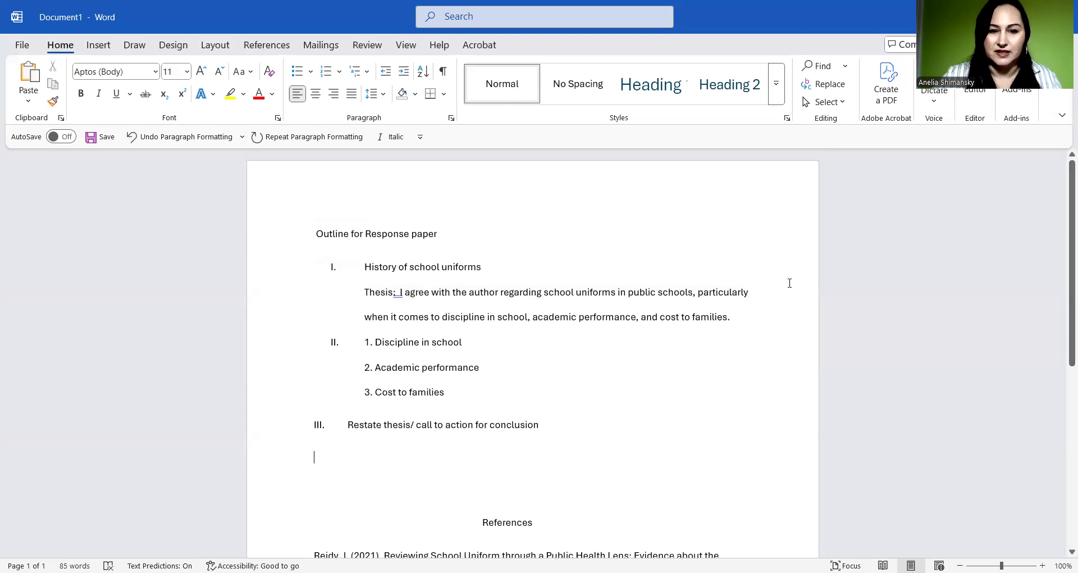